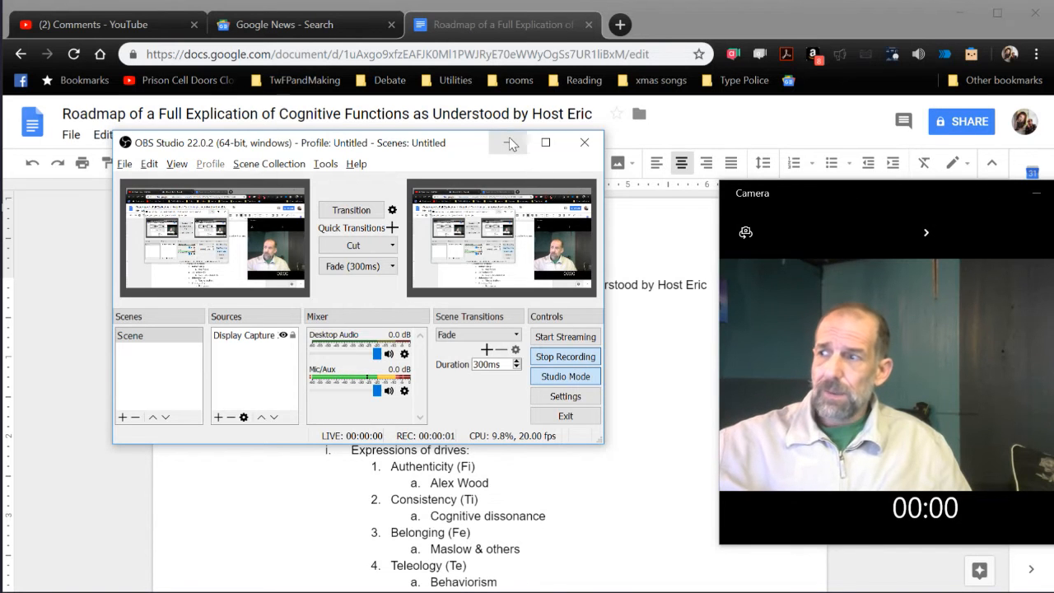
Minimize OBS Studio and bring the Camera window in front of the roadmap document
left_click(511, 144)
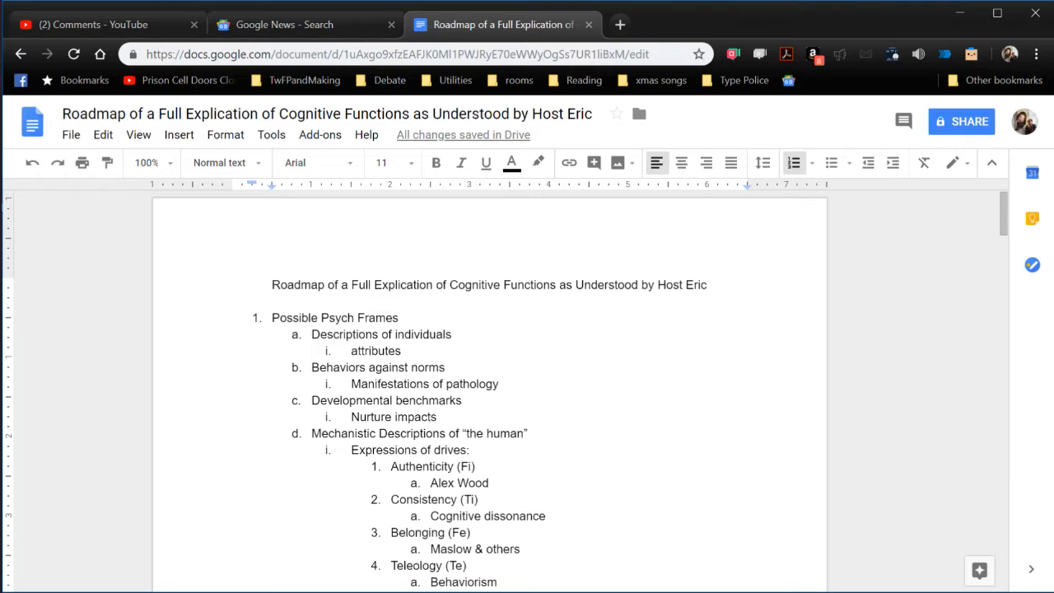
key("alt+Tab")
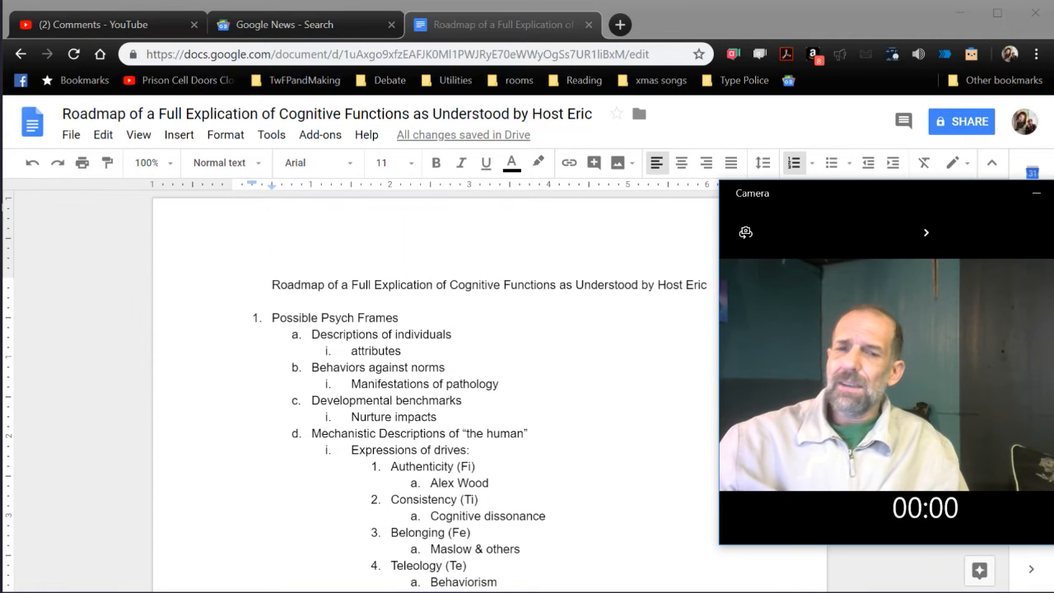
scroll(434, 387, "down", 4)
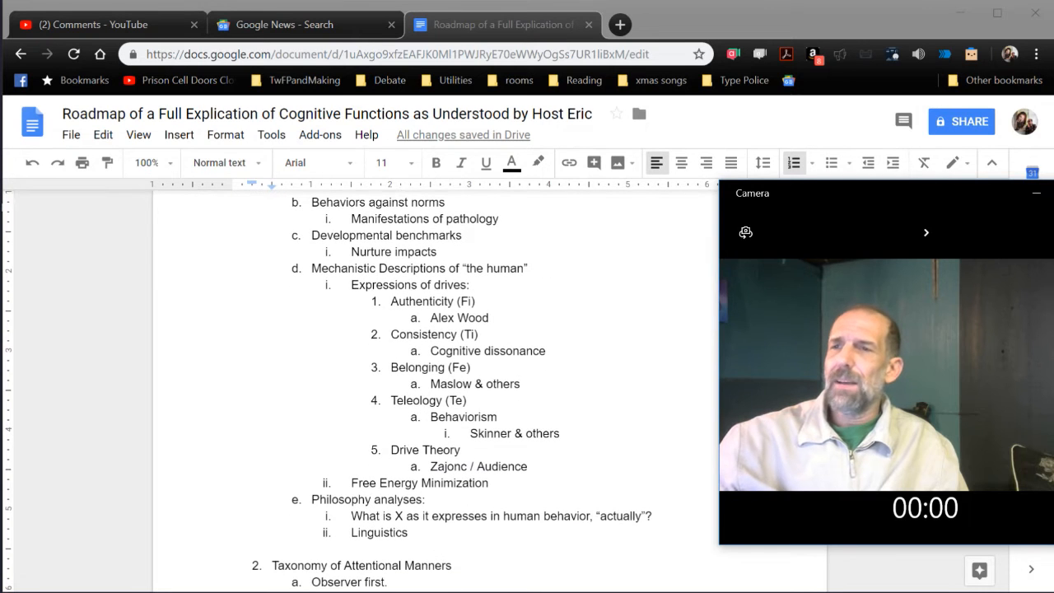
scroll(435, 386, "up", 3)
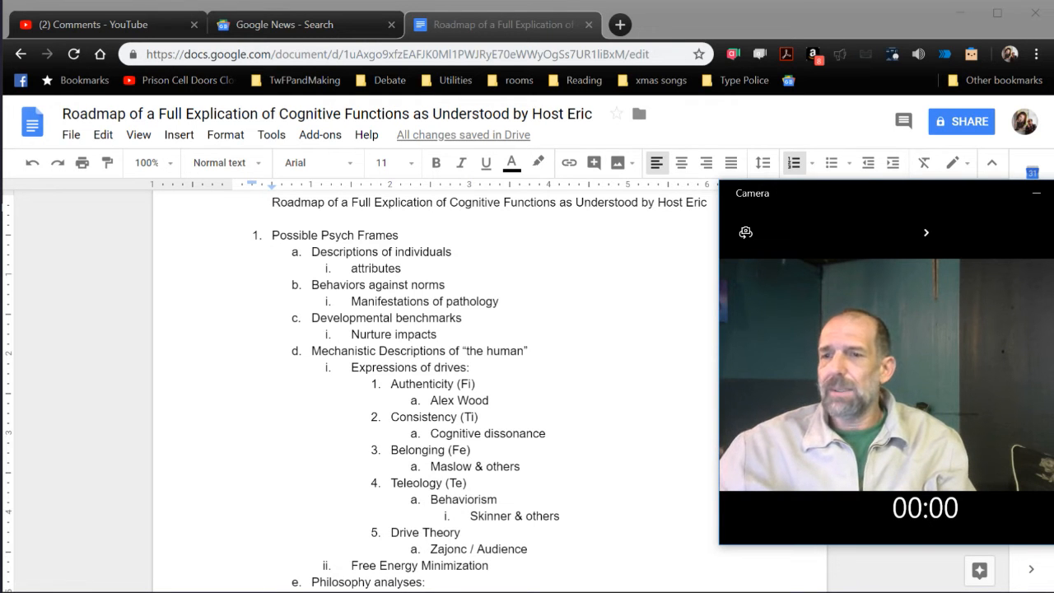
scroll(453, 370, "down", 2)
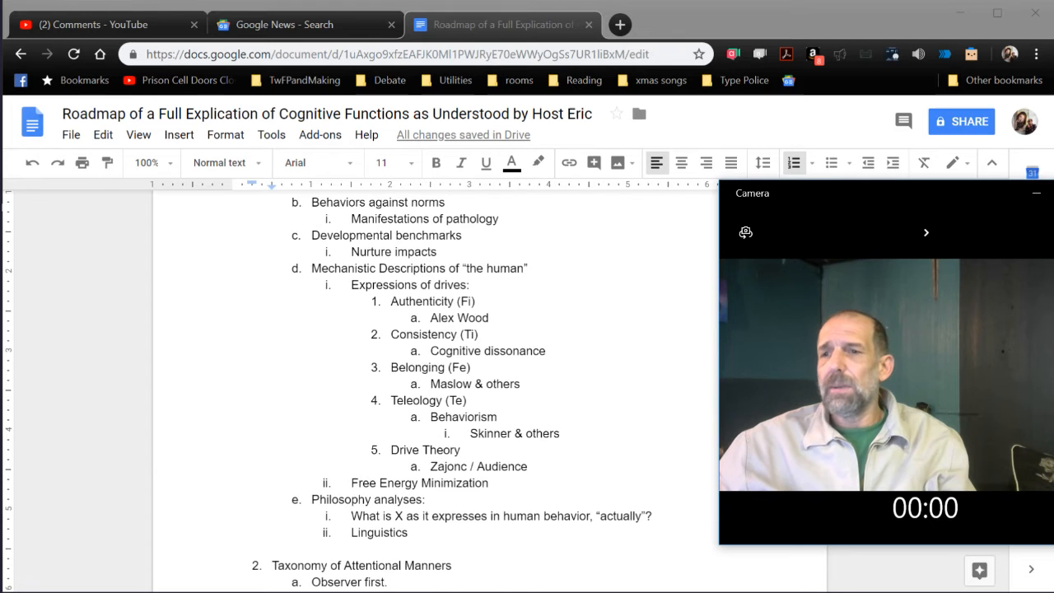
scroll(453, 371, "down", 3)
scroll(453, 370, "down", 2)
scroll(453, 370, "down", 2)
scroll(453, 370, "up", 5)
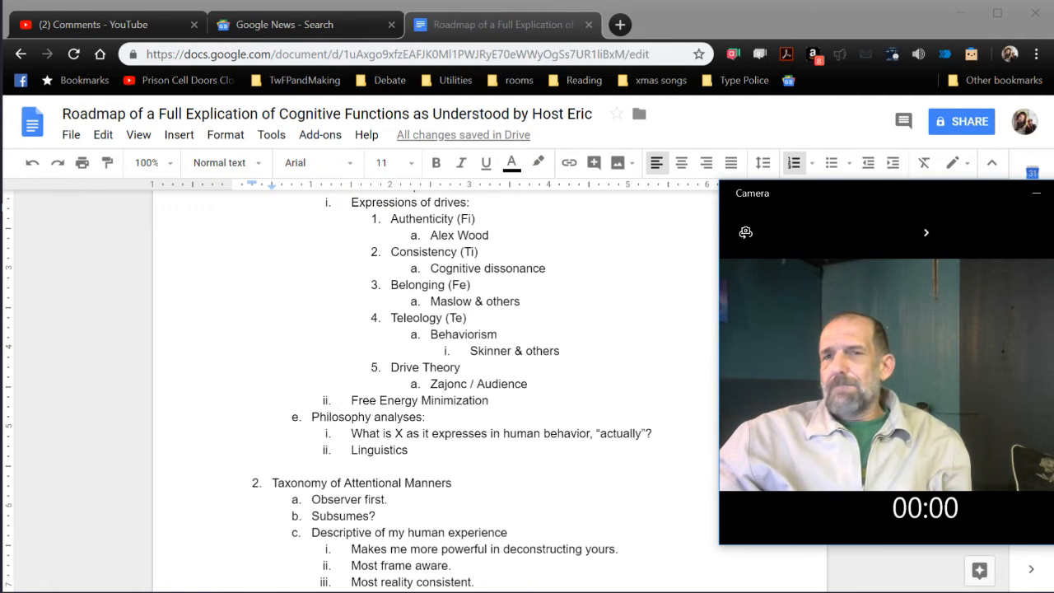
left_click_drag(402, 433, 478, 251)
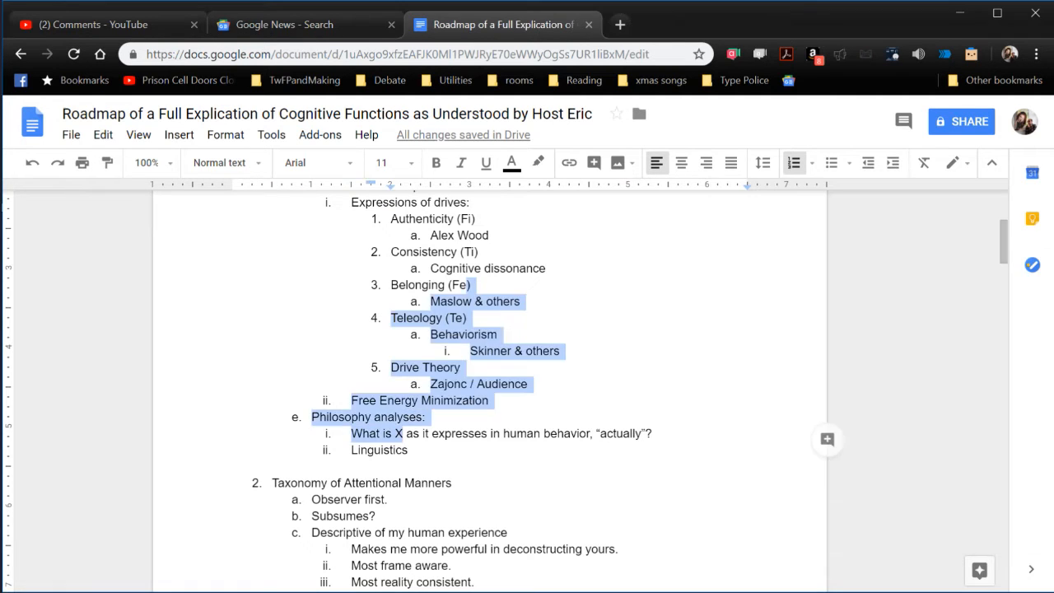
left_click(468, 234)
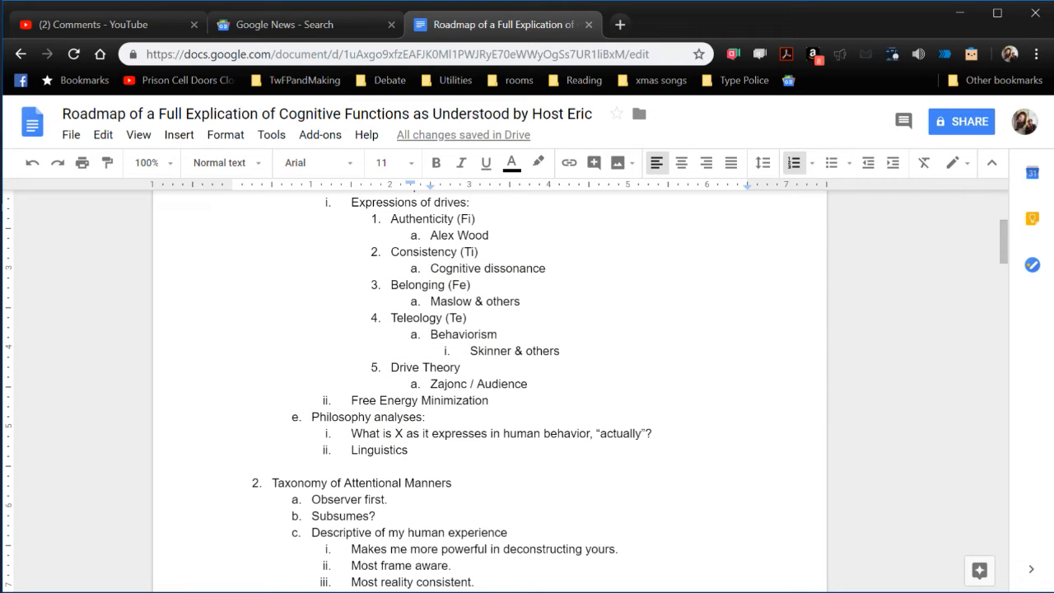
key("alt+Tab")
left_click(474, 237)
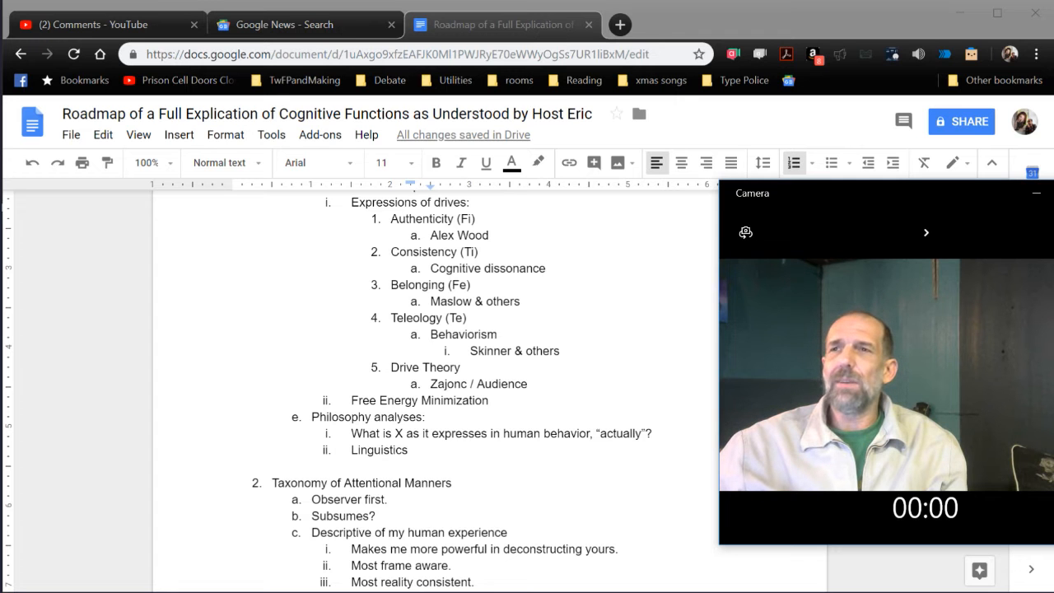
scroll(436, 370, "up", 5)
scroll(437, 370, "up", 5)
scroll(436, 370, "down", 5)
scroll(436, 370, "down", 5)
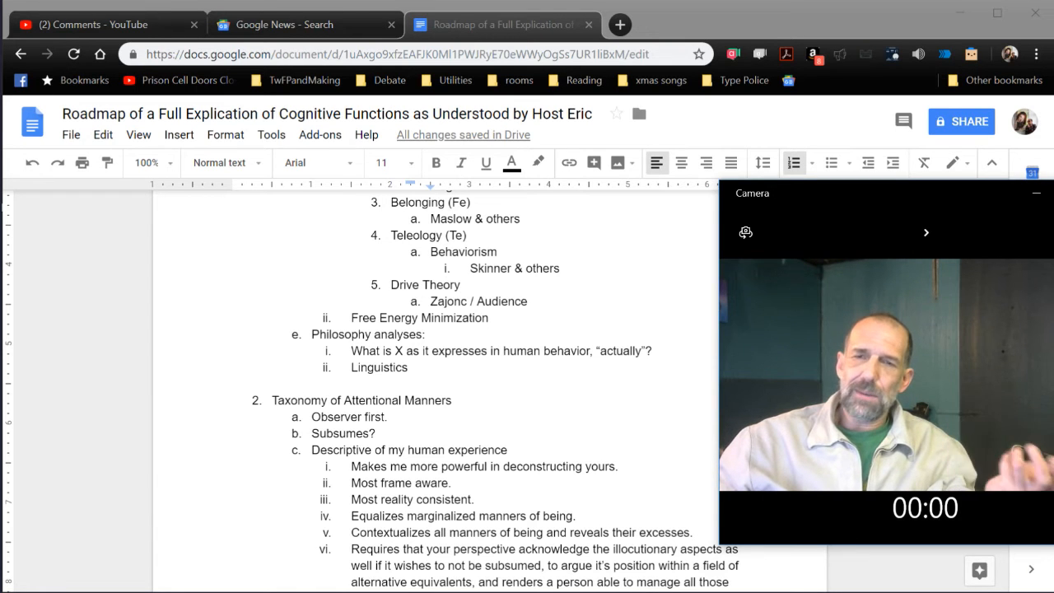
scroll(436, 370, "up", 5)
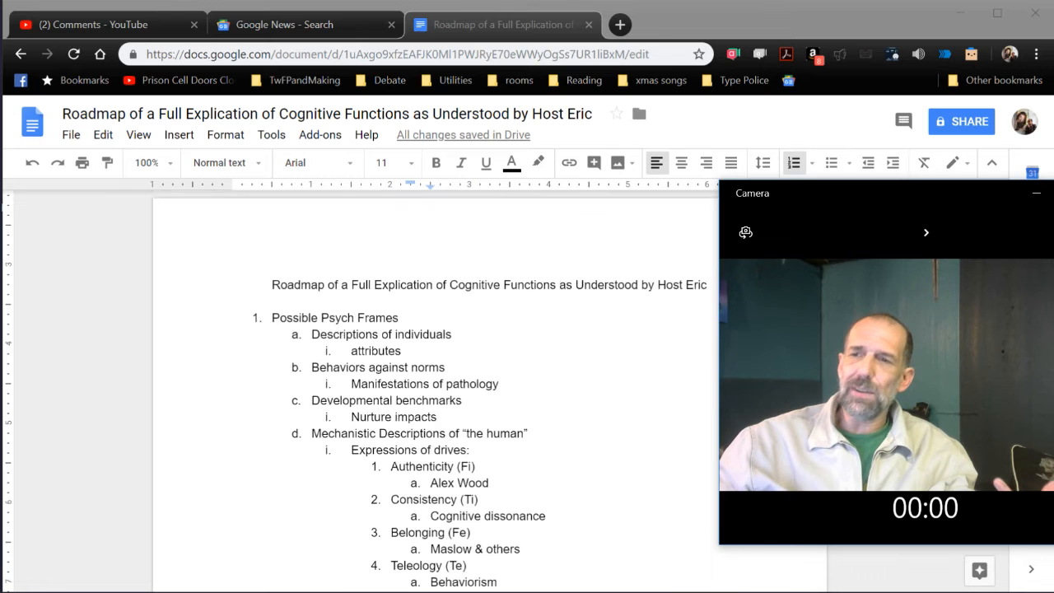
scroll(436, 370, "down", 3)
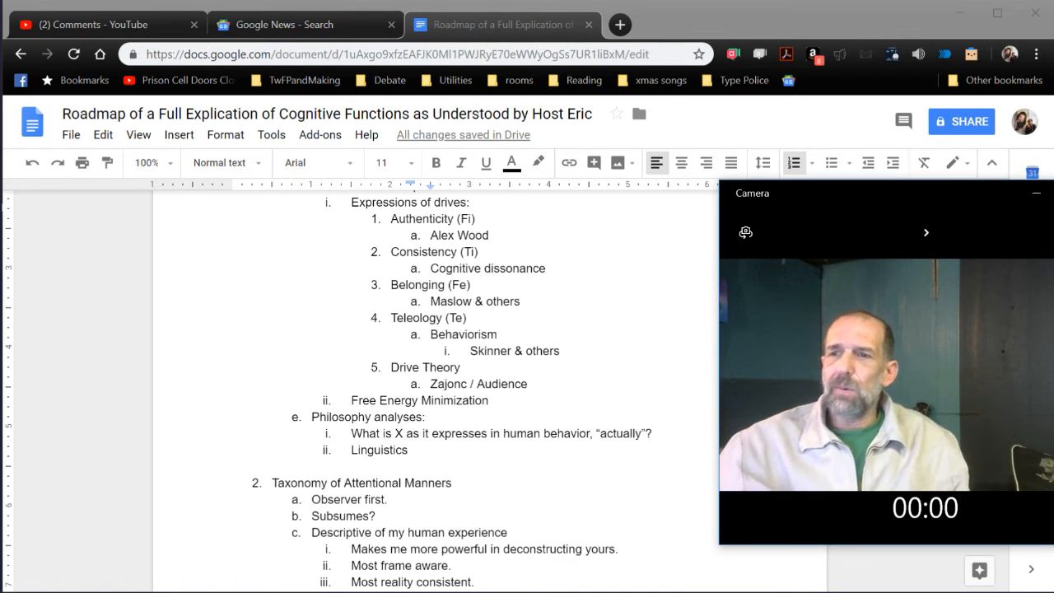
scroll(436, 371, "up", 5)
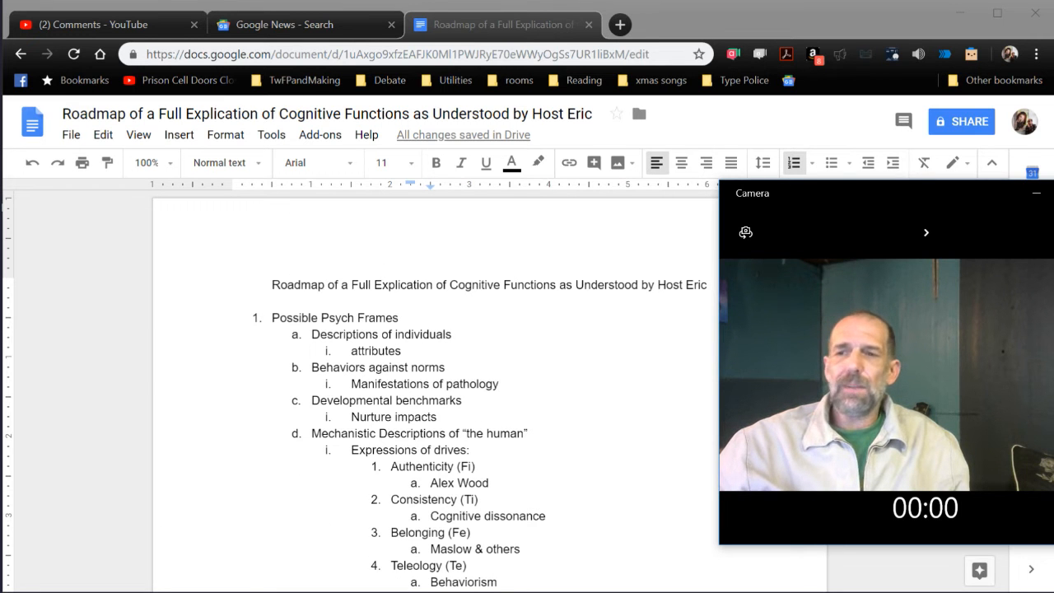
scroll(436, 371, "down", 5)
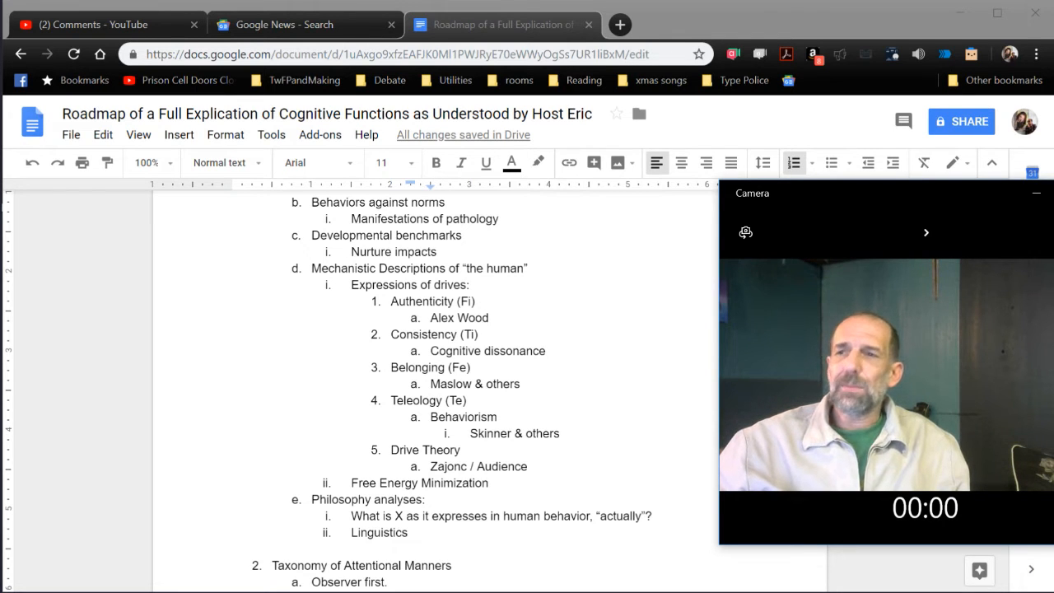
scroll(428, 370, "down", 1)
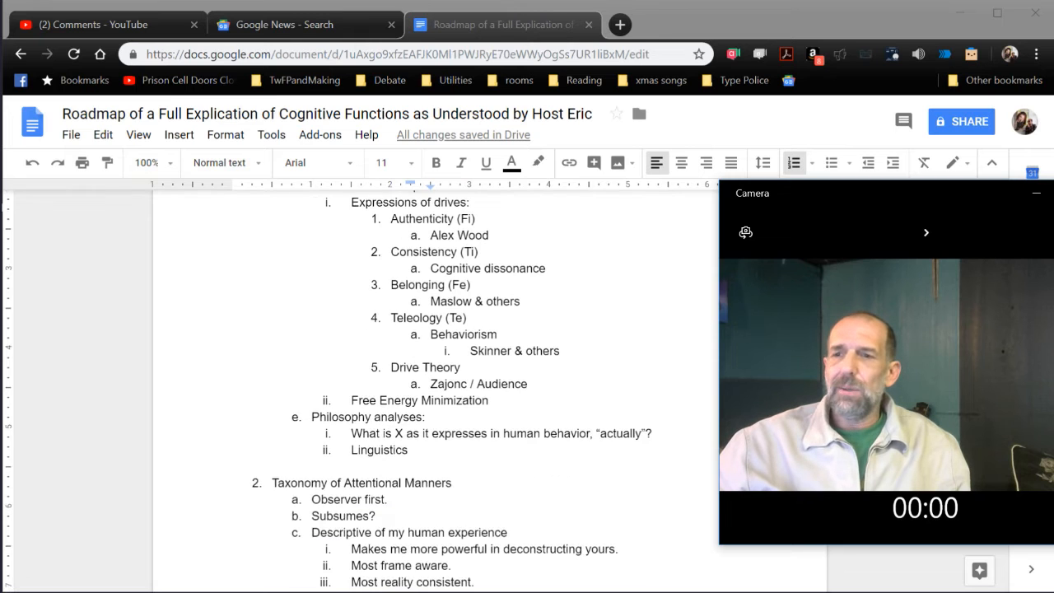
scroll(428, 371, "down", 1)
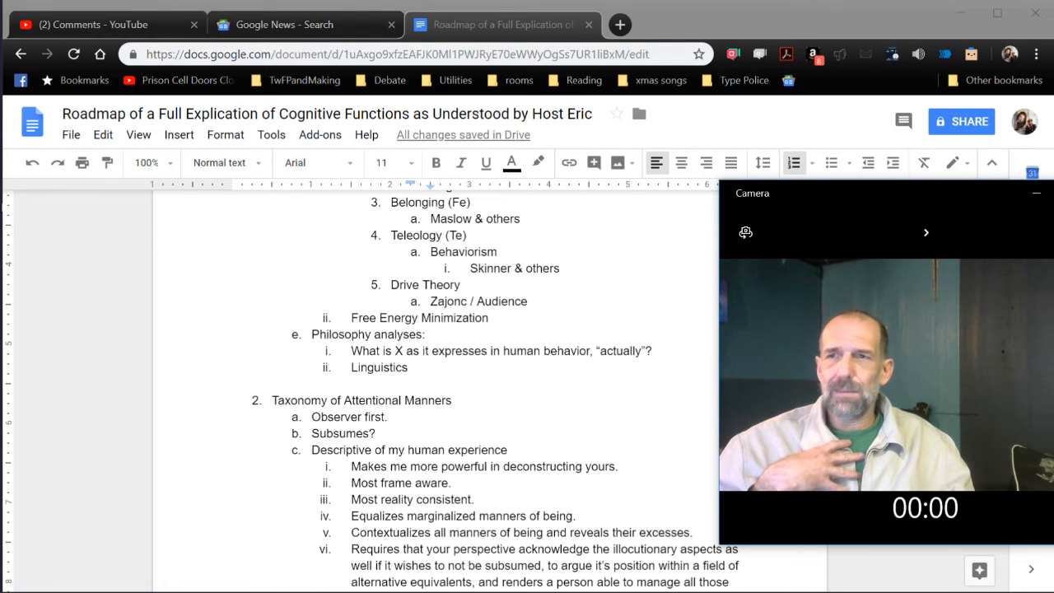
left_click(132, 24)
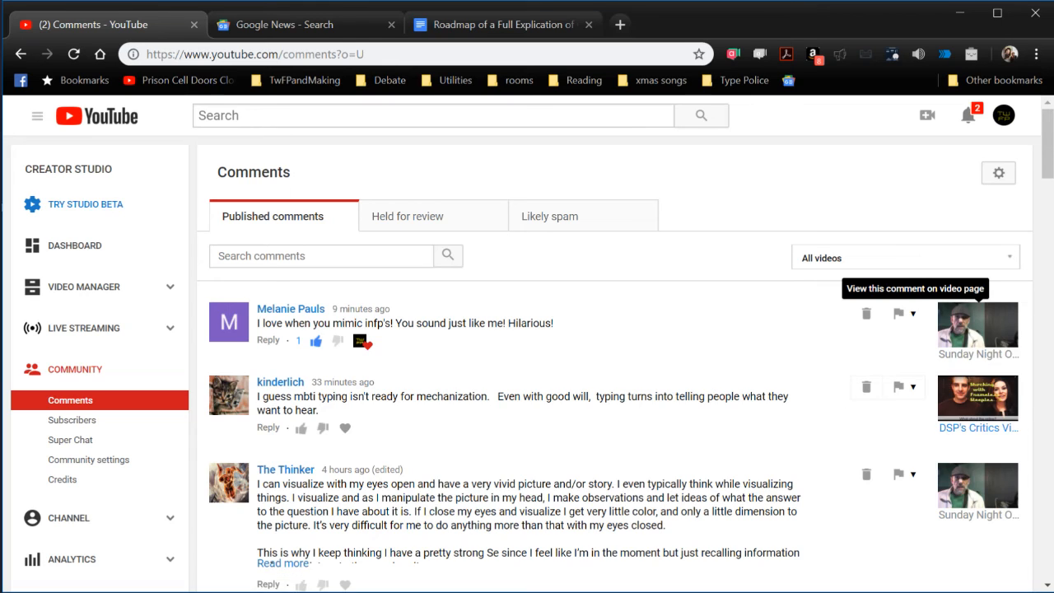
scroll(527, 371, "down", 10)
scroll(527, 371, "down", 3)
scroll(731, 401, "down", 5)
scroll(732, 401, "down", 2)
scroll(732, 401, "down", 4)
scroll(732, 401, "down", 3)
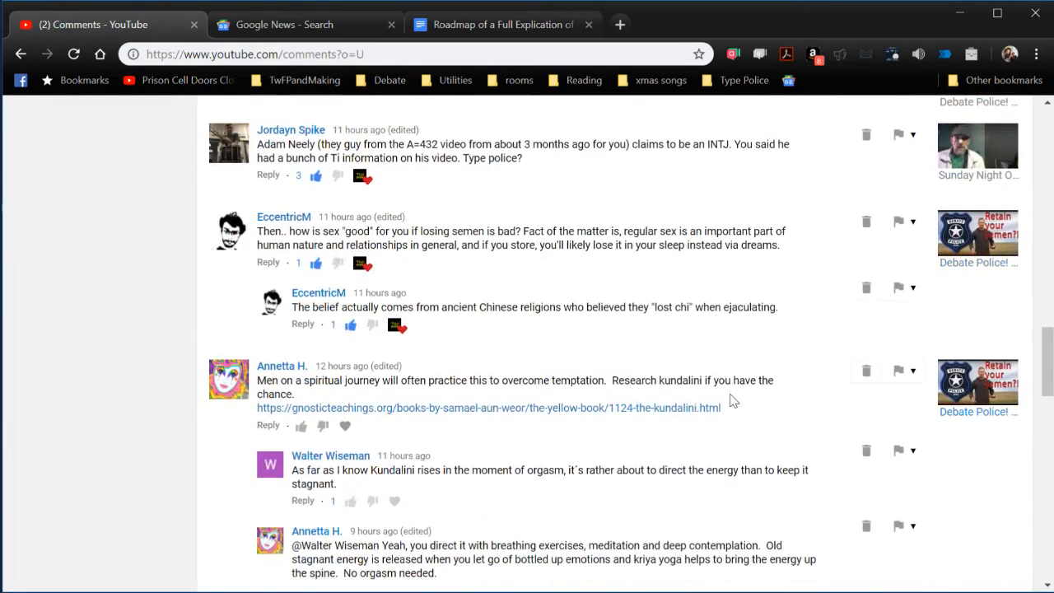
scroll(732, 401, "down", 3)
scroll(732, 401, "down", 3)
scroll(731, 400, "down", 3)
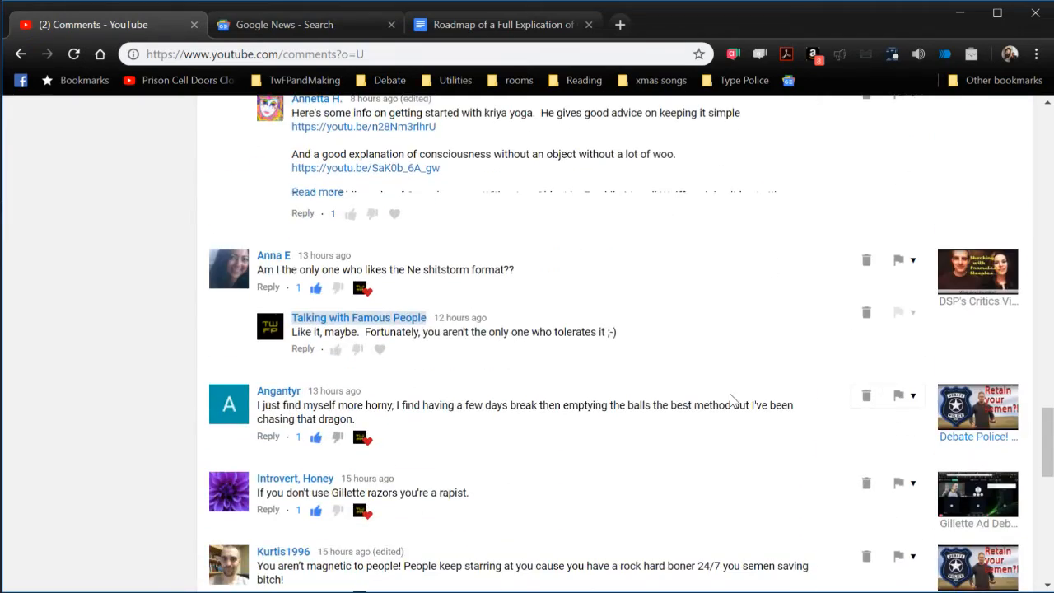
scroll(732, 400, "down", 5)
scroll(731, 401, "down", 4)
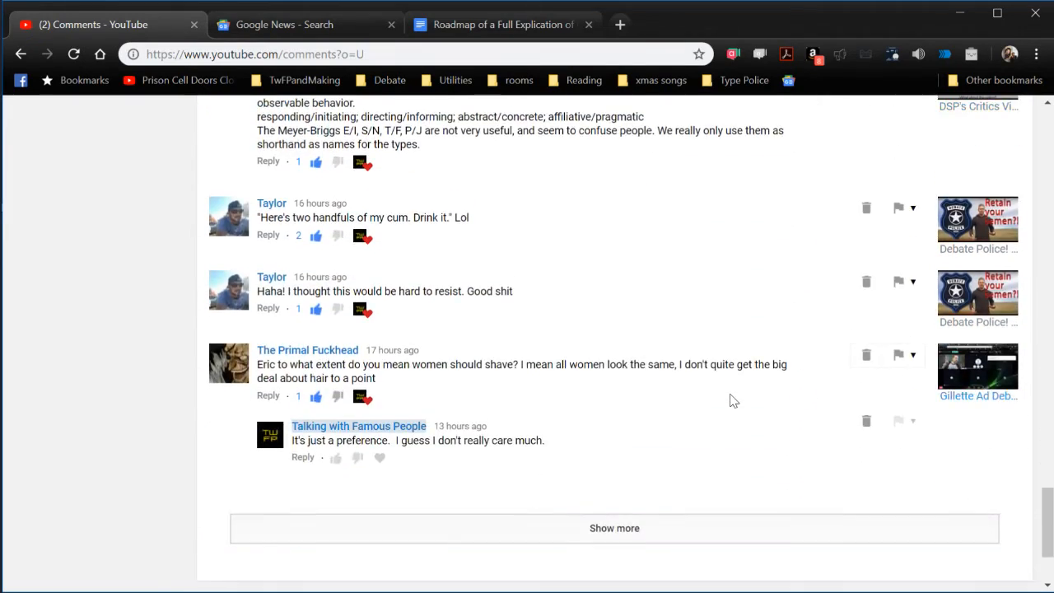
scroll(733, 400, "down", 2)
key("Home")
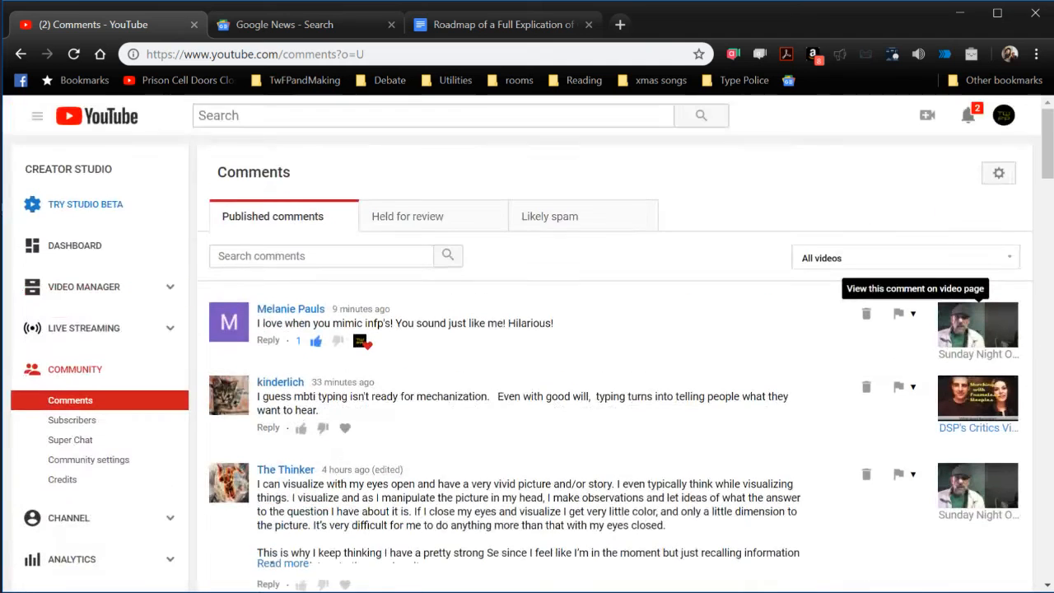
left_click(512, 25)
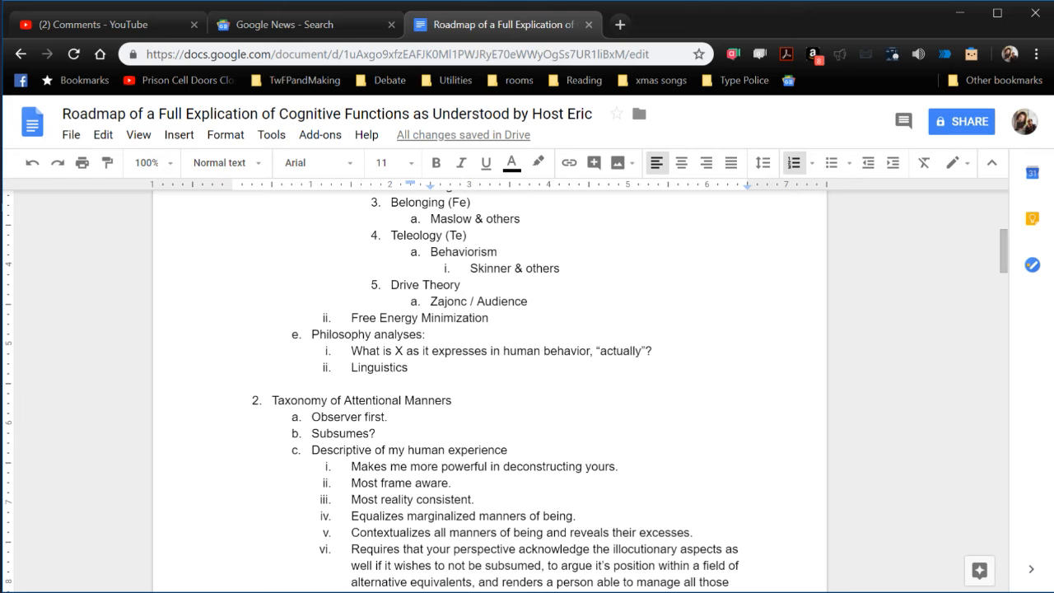
Bring the Camera preview forward and nudge it slightly right beside the Taxonomy section
key("alt+Tab")
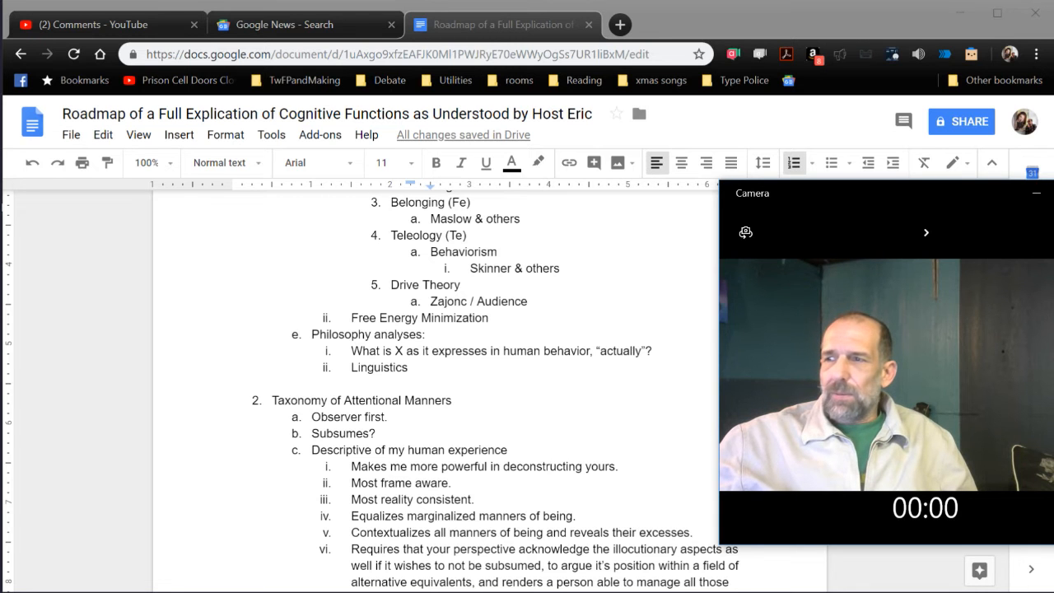
scroll(437, 371, "down", 2)
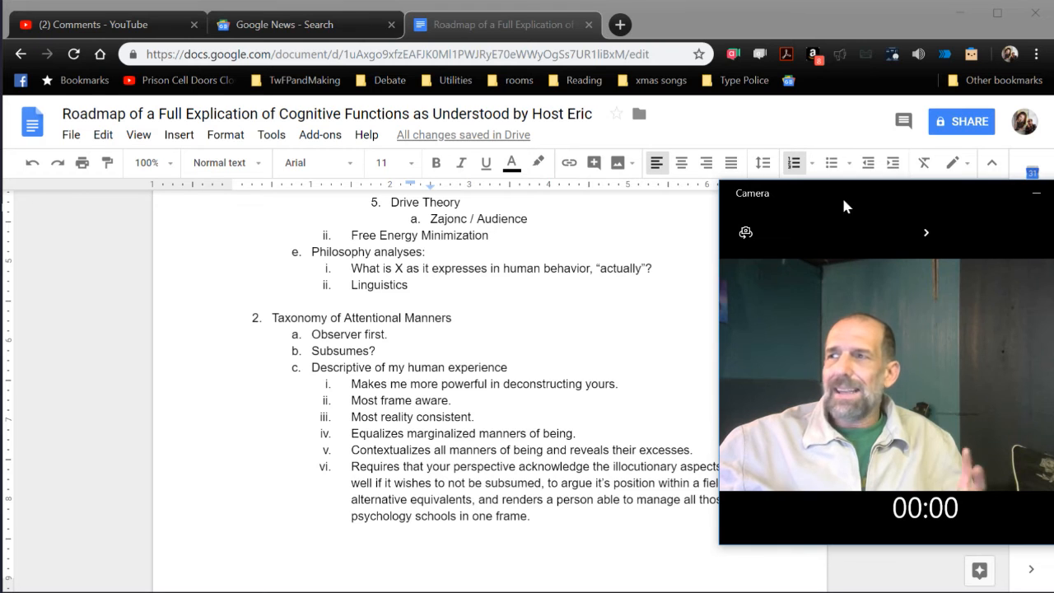
left_click_drag(848, 202, 885, 206)
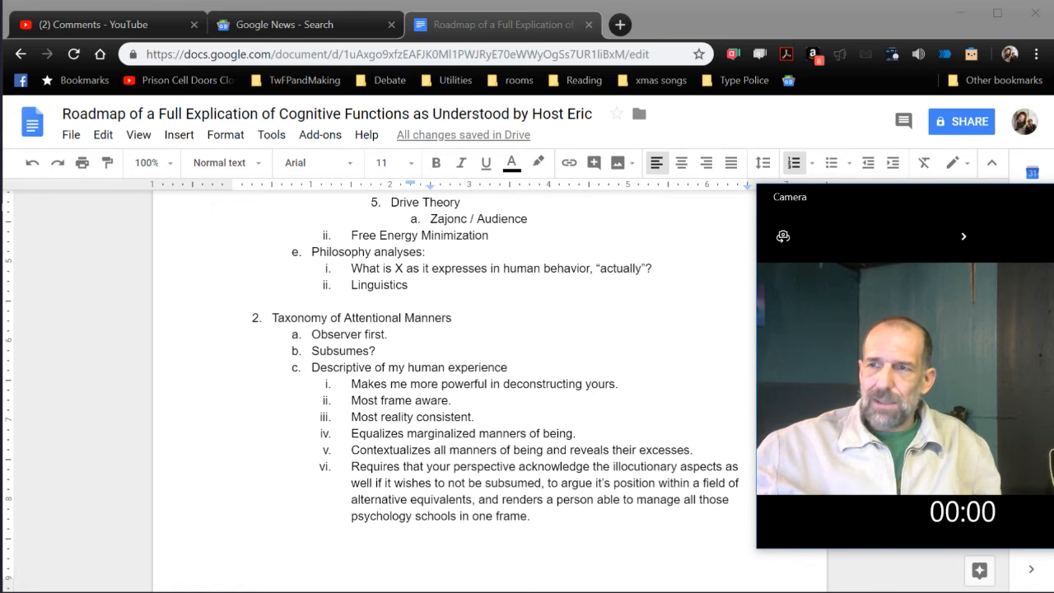
scroll(453, 371, "up", 3)
scroll(453, 371, "up", 3)
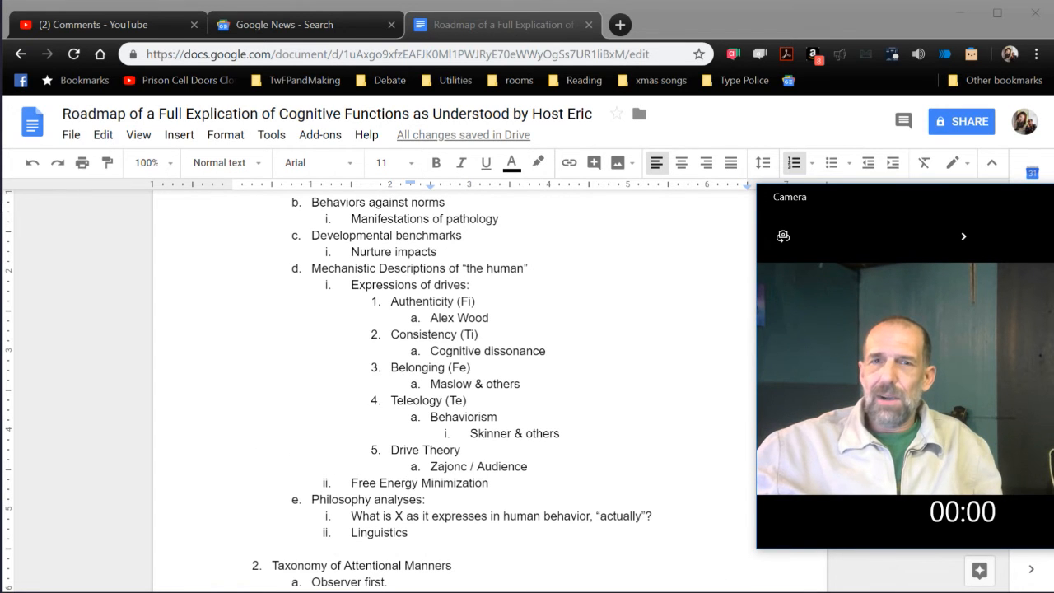
scroll(453, 371, "down", 5)
scroll(453, 371, "down", 5)
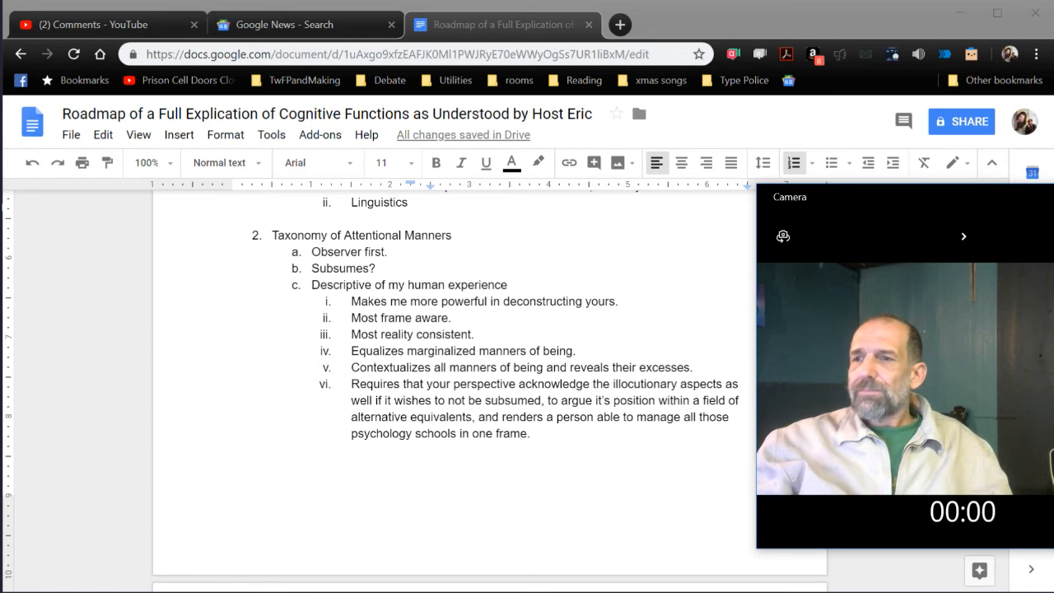
scroll(453, 329, "down", 2)
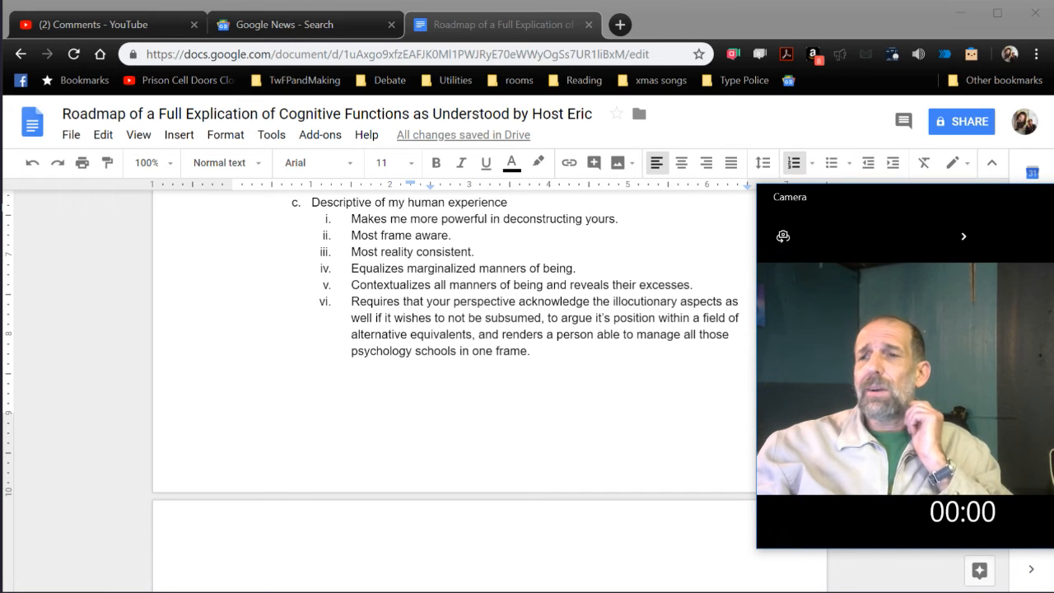
scroll(453, 329, "up", 1)
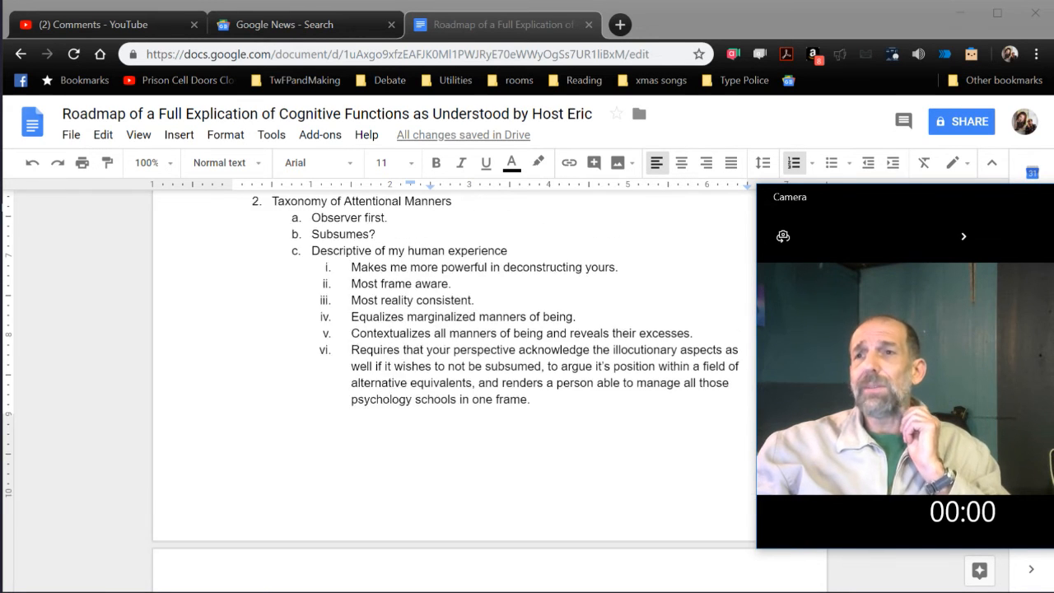
scroll(453, 329, "up", 2)
scroll(452, 329, "up", 5)
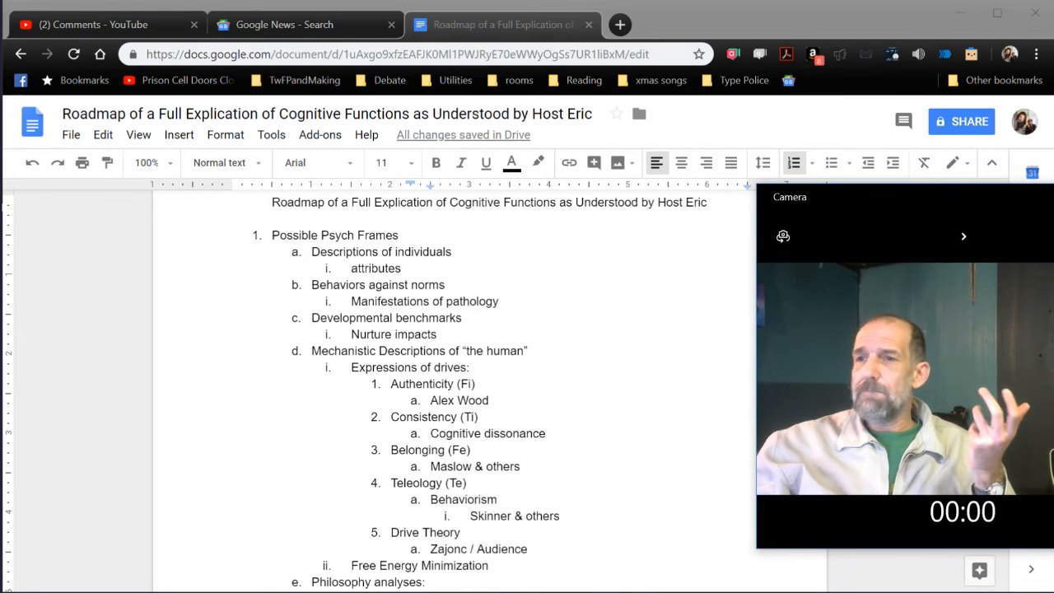
scroll(452, 330, "down", 1)
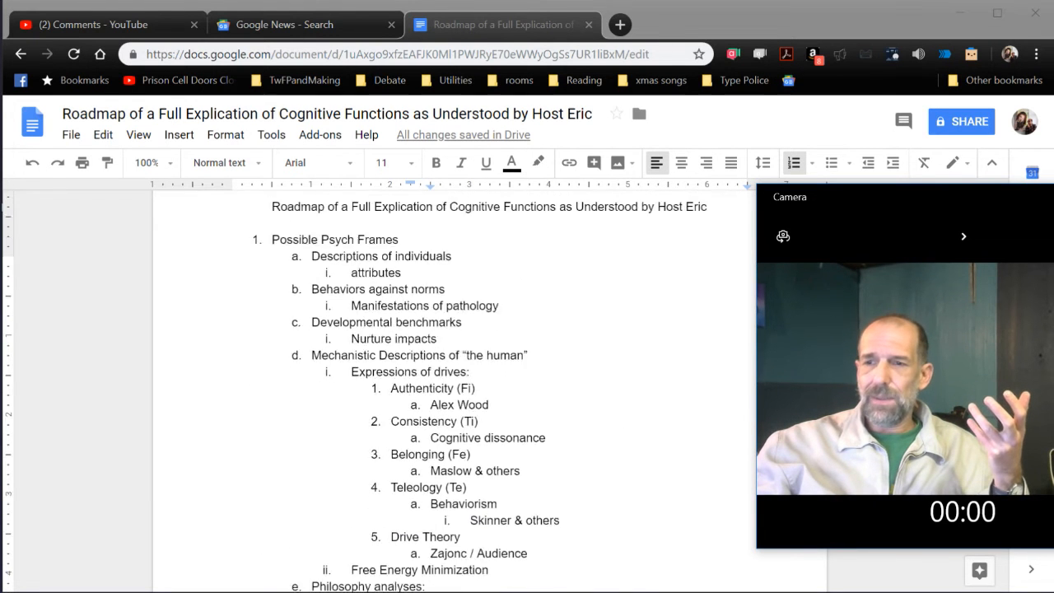
scroll(453, 329, "down", 1)
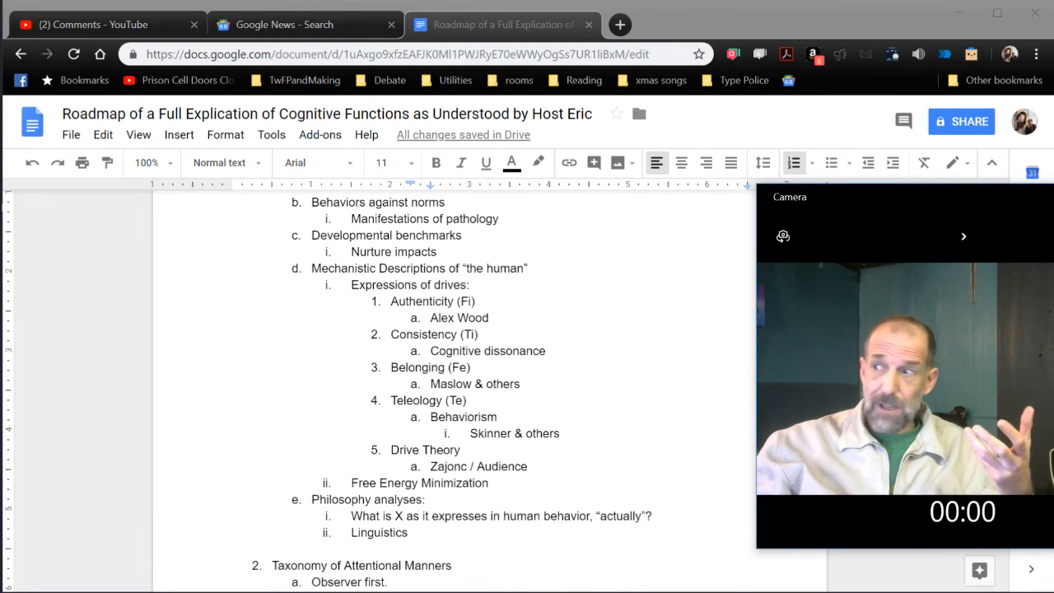
scroll(453, 330, "down", 1)
scroll(453, 329, "down", 2)
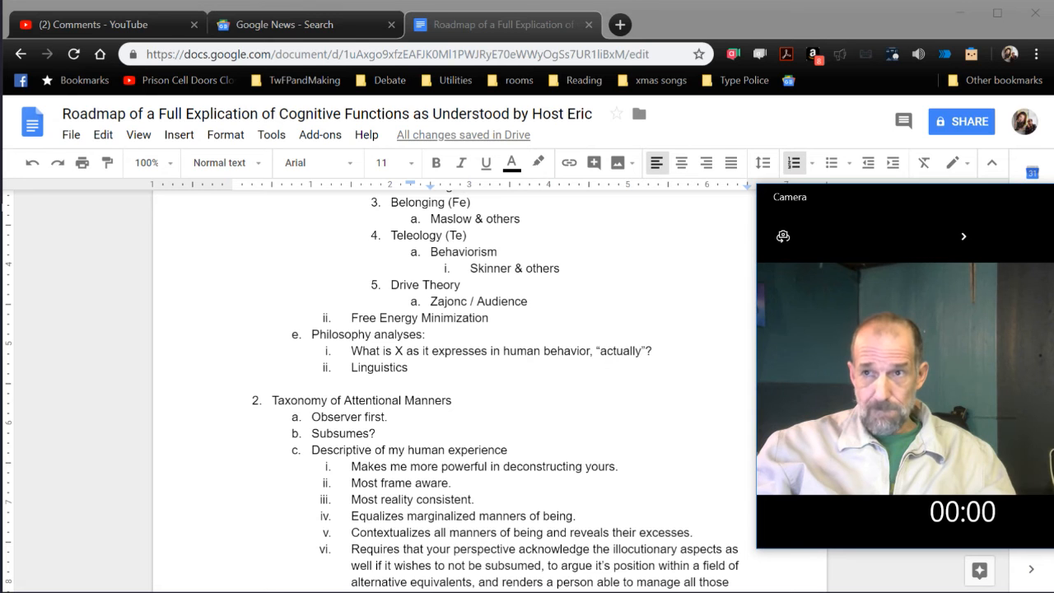
scroll(453, 329, "down", 1)
scroll(453, 329, "down", 2)
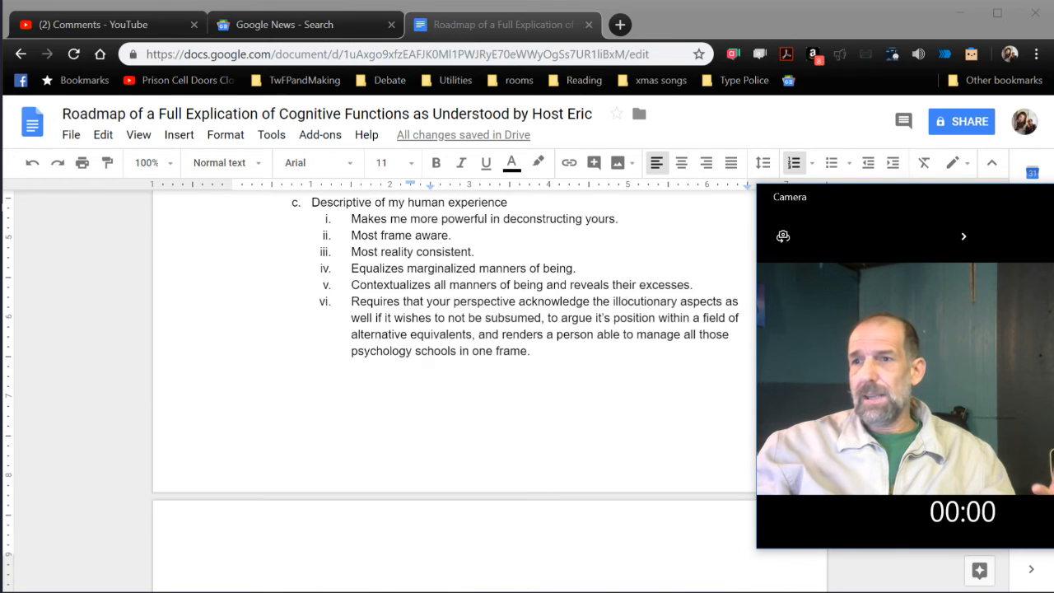
scroll(452, 329, "down", 2)
scroll(453, 329, "down", 1)
scroll(453, 330, "down", 2)
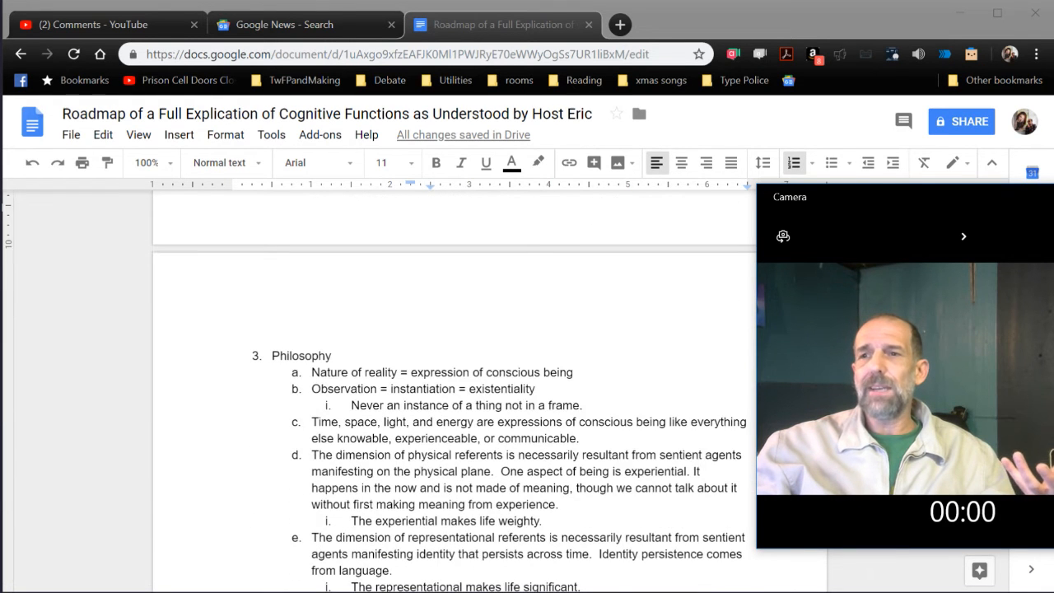
scroll(453, 330, "down", 2)
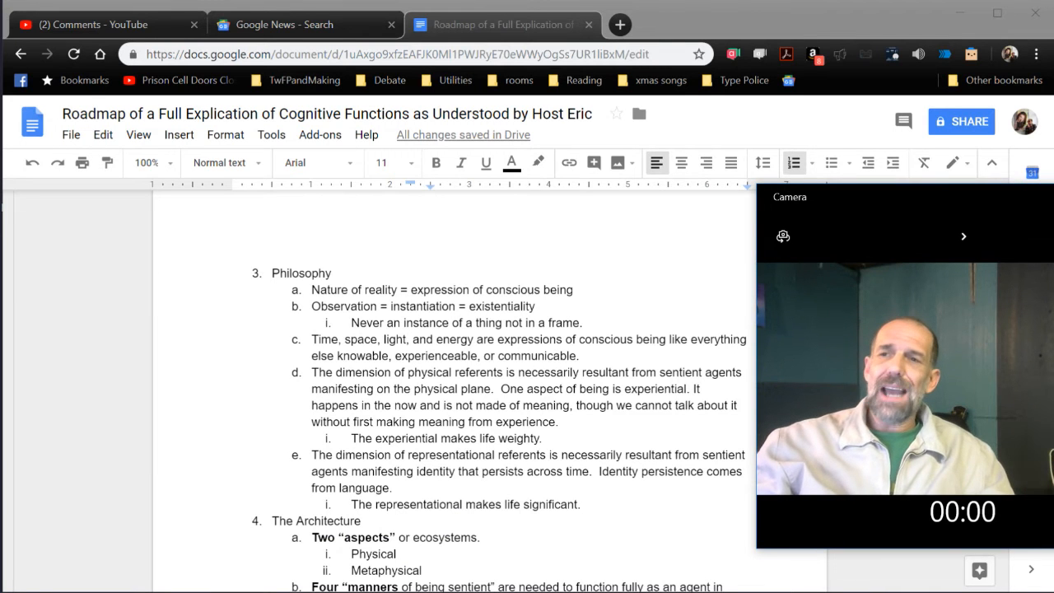
scroll(453, 329, "down", 1)
scroll(453, 329, "down", 1)
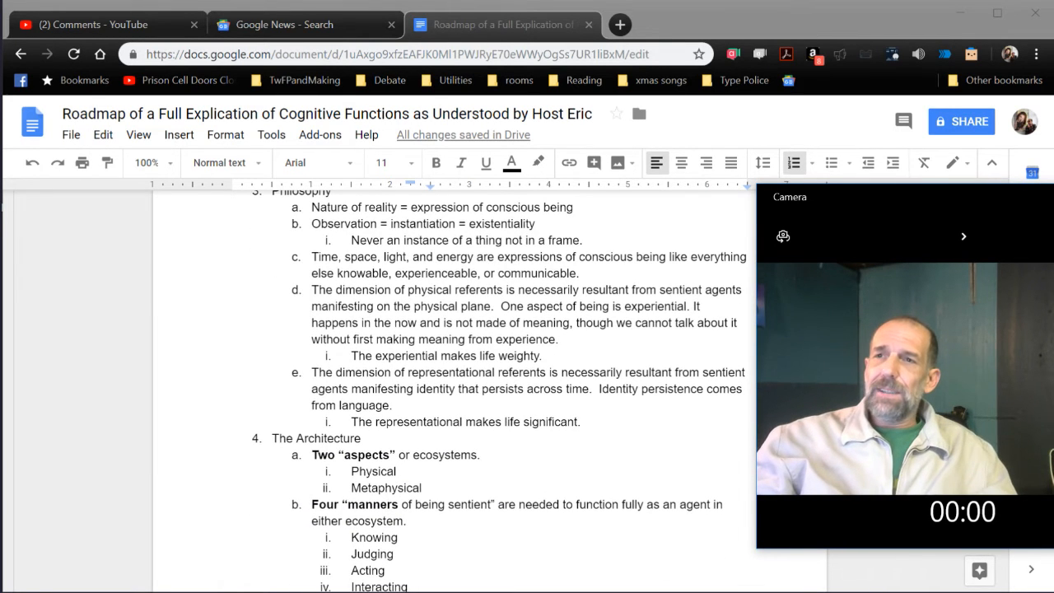
scroll(452, 329, "up", 1)
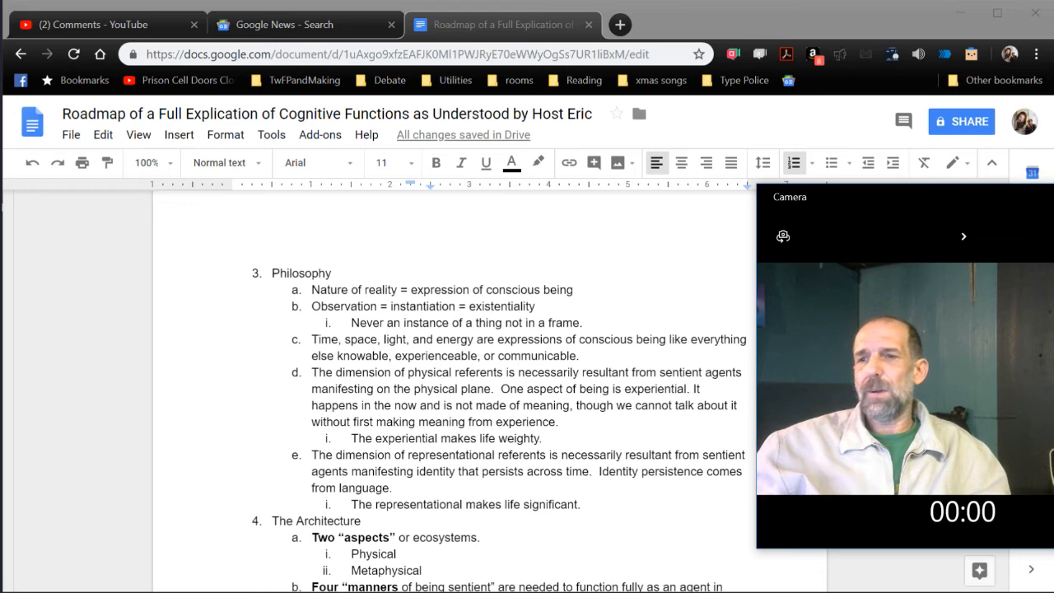
scroll(453, 370, "down", 2)
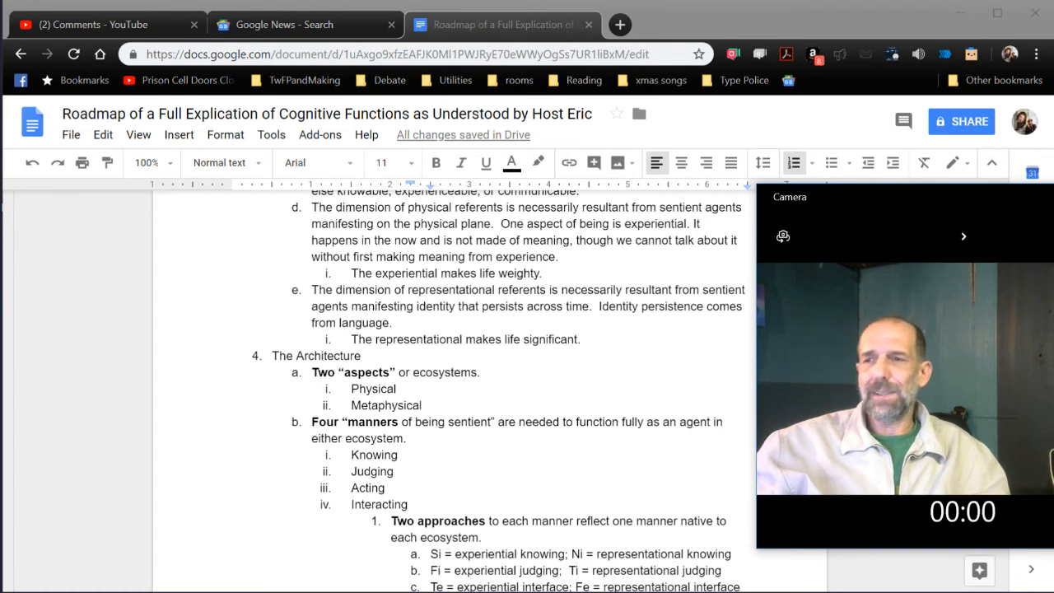
scroll(452, 370, "down", 2)
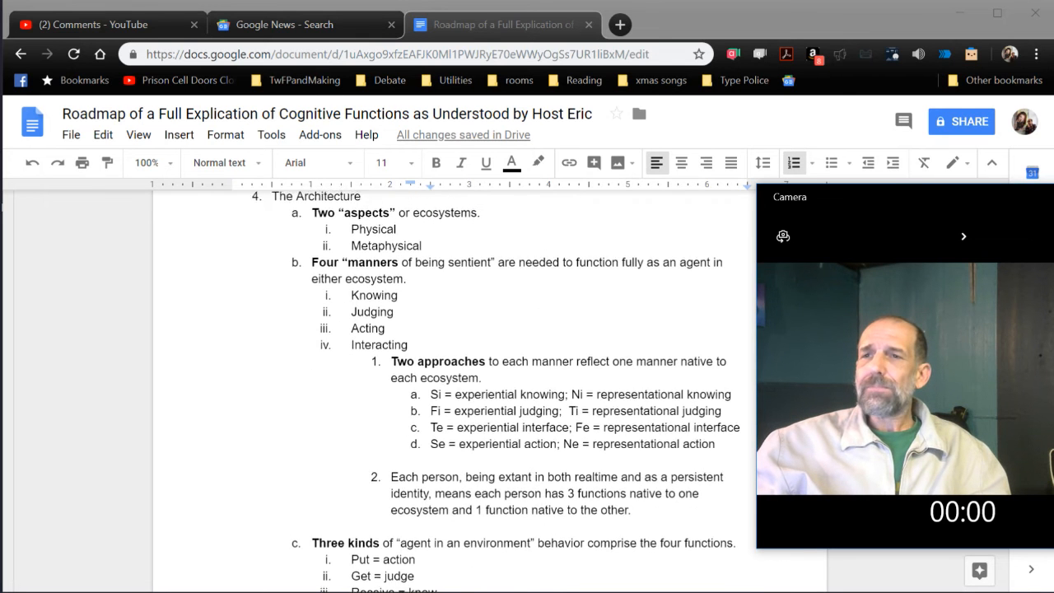
scroll(453, 370, "up", 1)
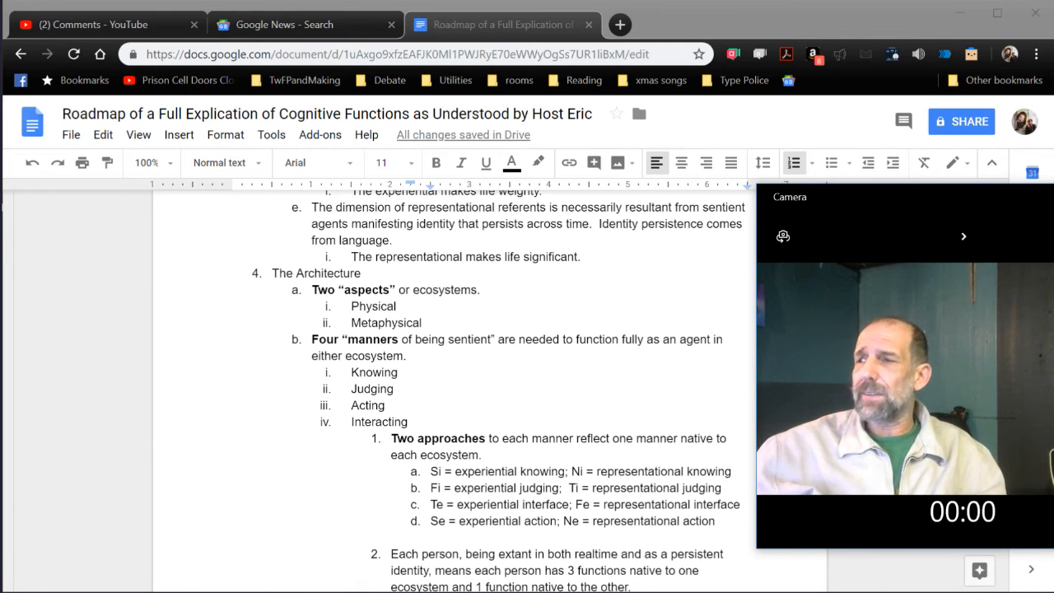
scroll(453, 370, "down", 3)
scroll(453, 371, "down", 1)
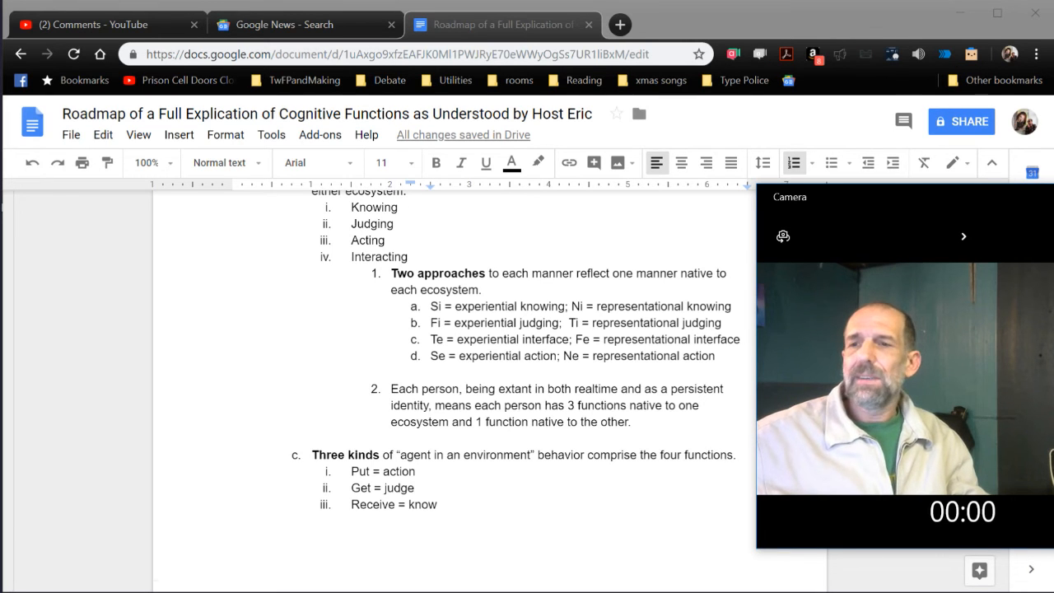
scroll(453, 371, "down", 3)
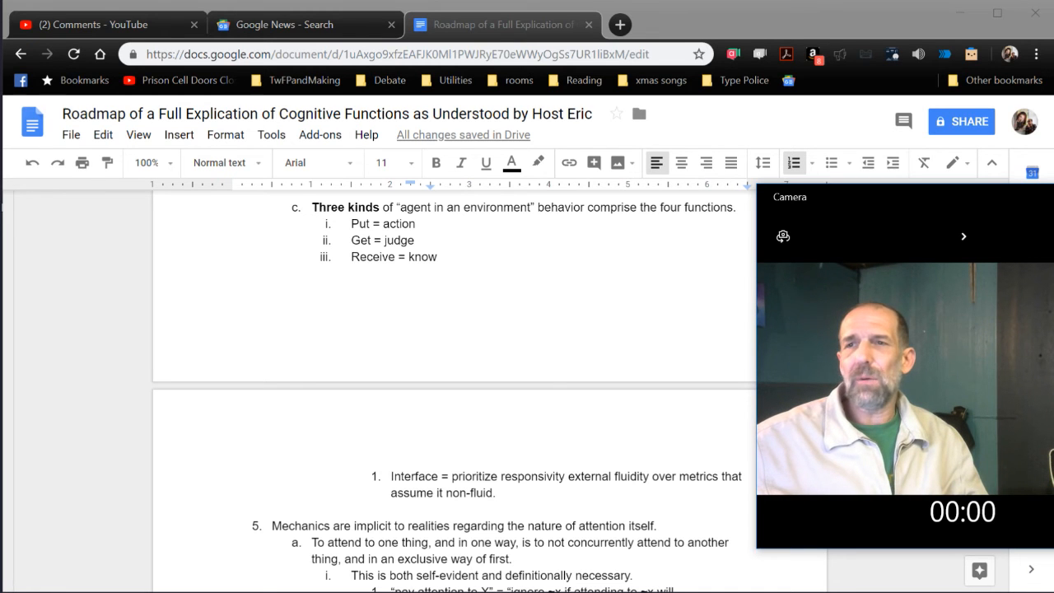
scroll(453, 371, "down", 1)
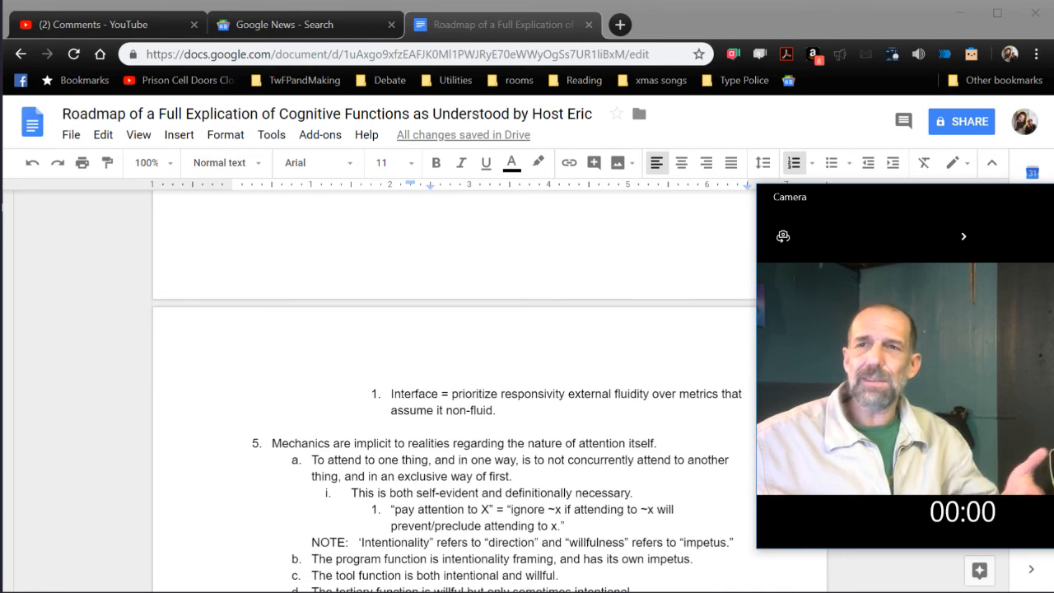
scroll(453, 371, "up", 1)
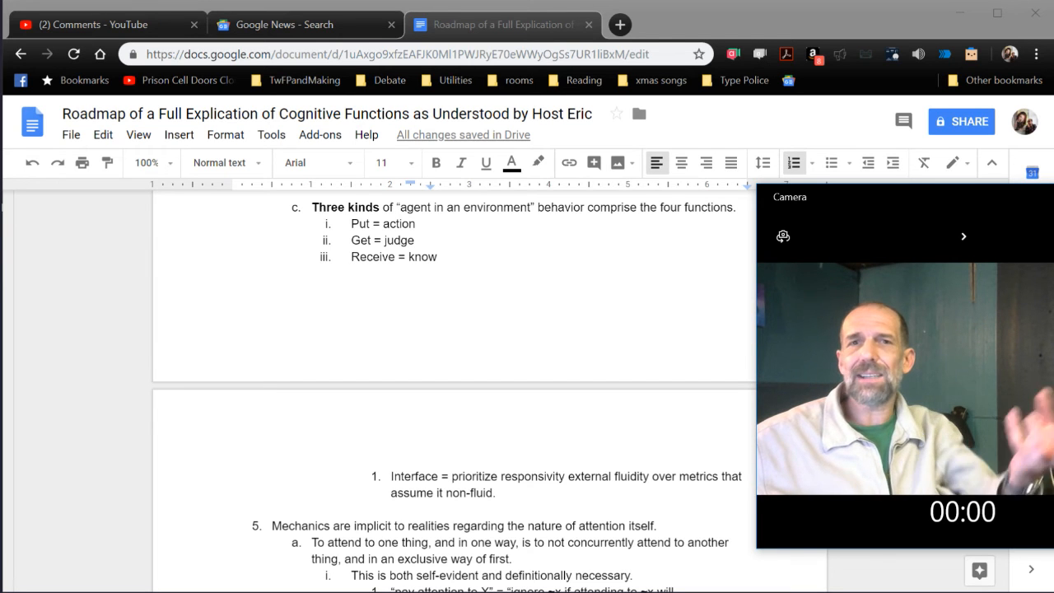
scroll(452, 370, "down", 2)
scroll(452, 371, "down", 2)
scroll(452, 371, "up", 5)
scroll(453, 370, "up", 1)
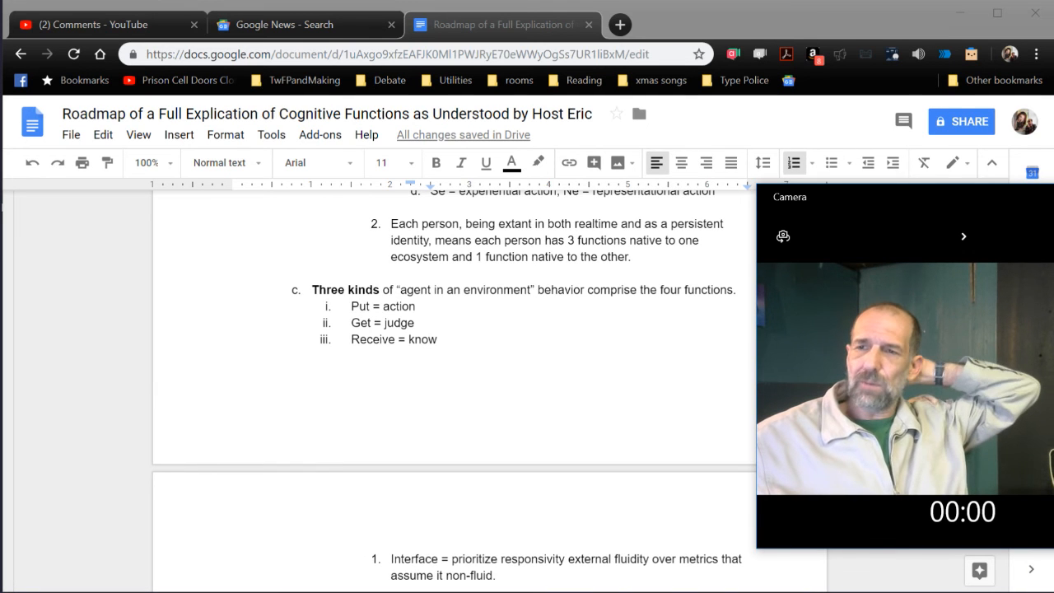
scroll(453, 370, "down", 2)
scroll(453, 370, "down", 1)
scroll(452, 371, "down", 3)
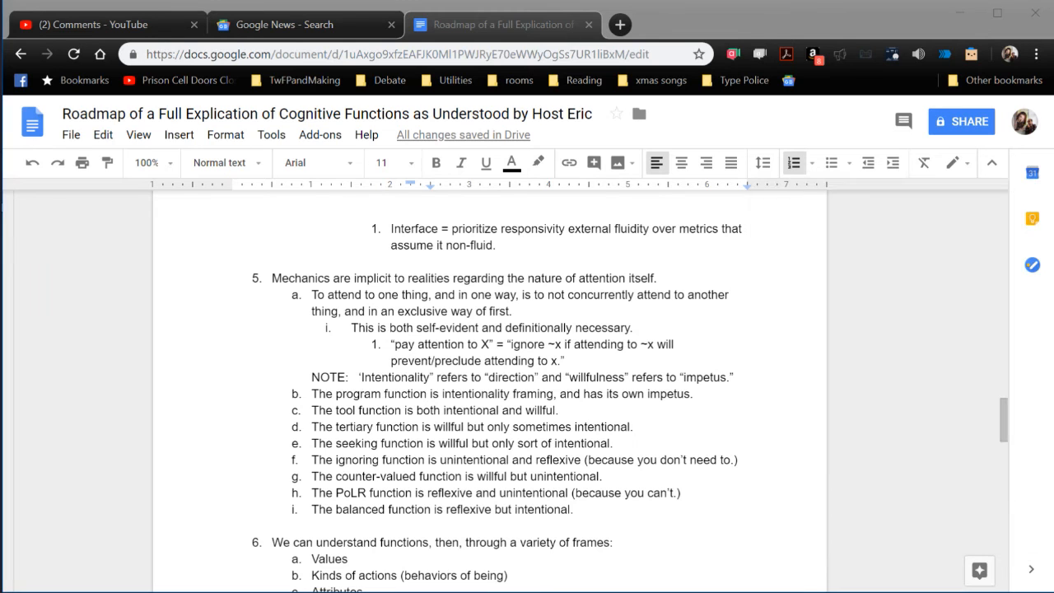
Edit item 5a to read 'and in a way exclusive of the first.'
key("BackSpace")
key("BackSpace")
key("BackSpace")
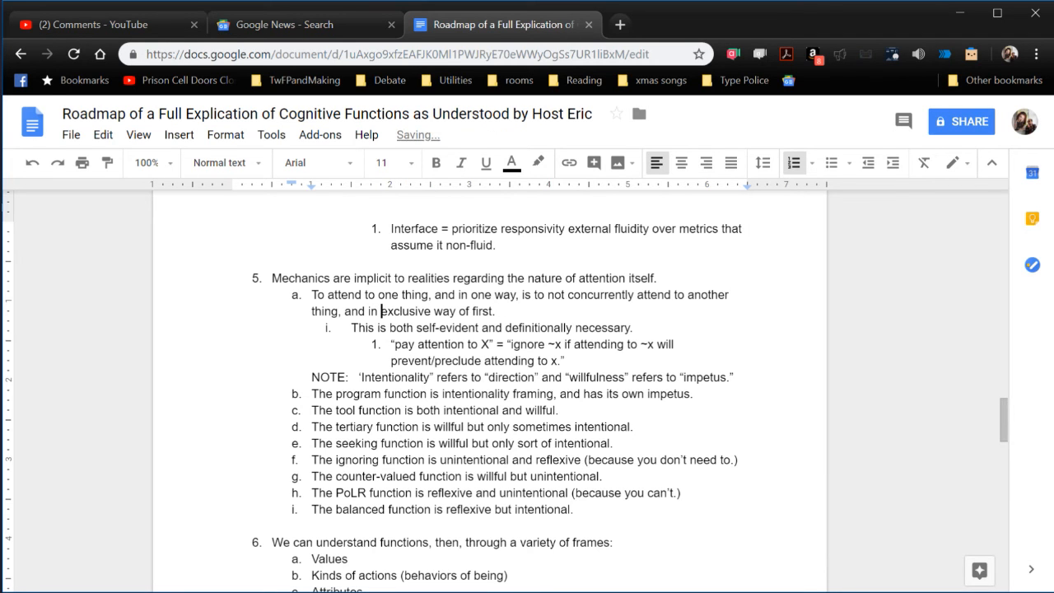
key("Delete")
key("Delete")
key("Delete")
key("Delete")
key("Delete")
key("Delete")
key("Delete")
key("Delete")
key("Delete")
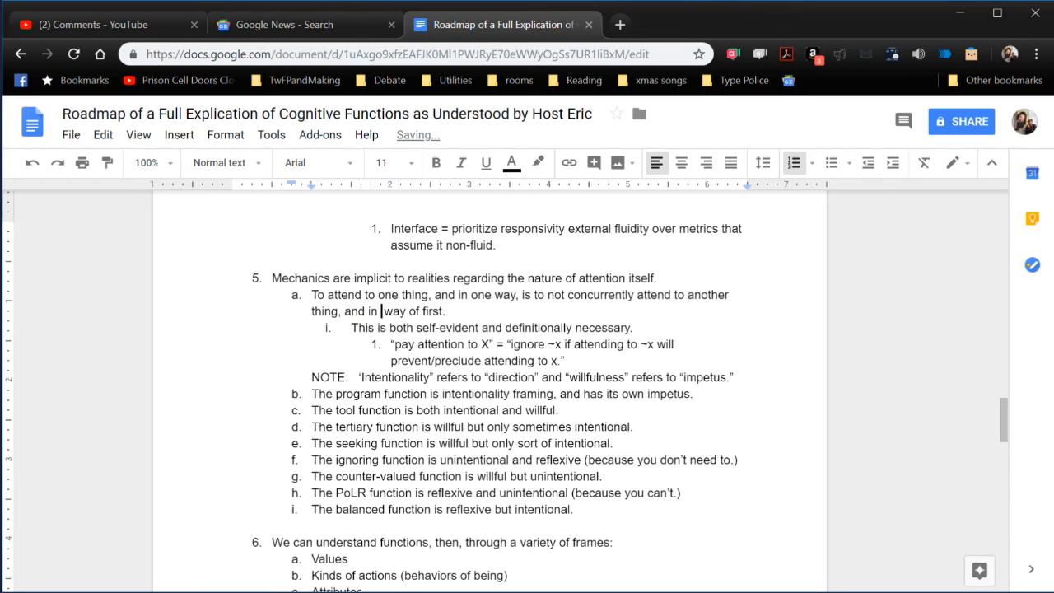
type("a")
key("ctrl+Right")
type("exclusive")
key("ctrl+Right")
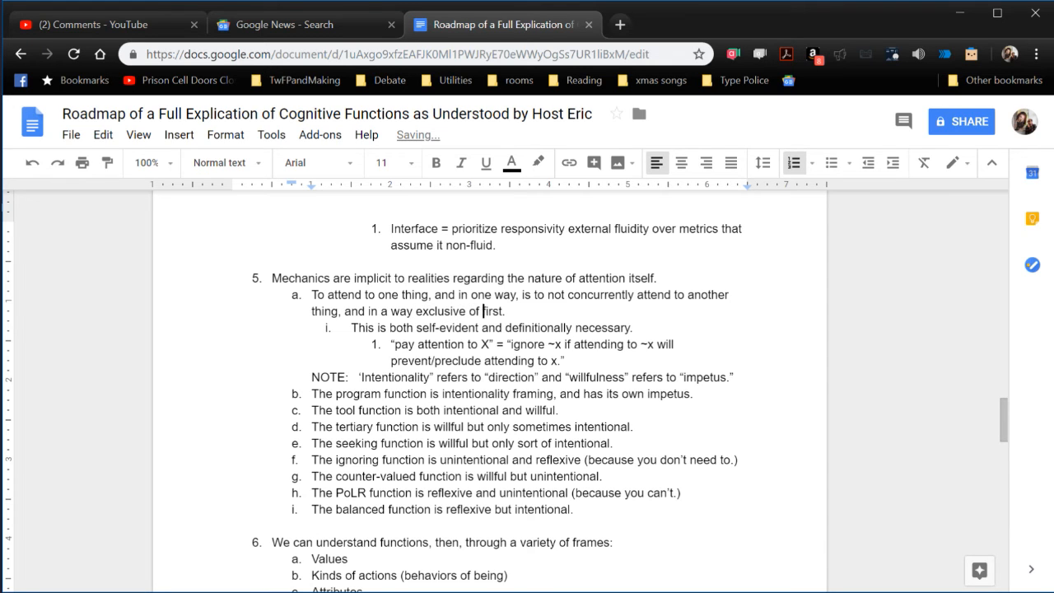
type("t")
type("he")
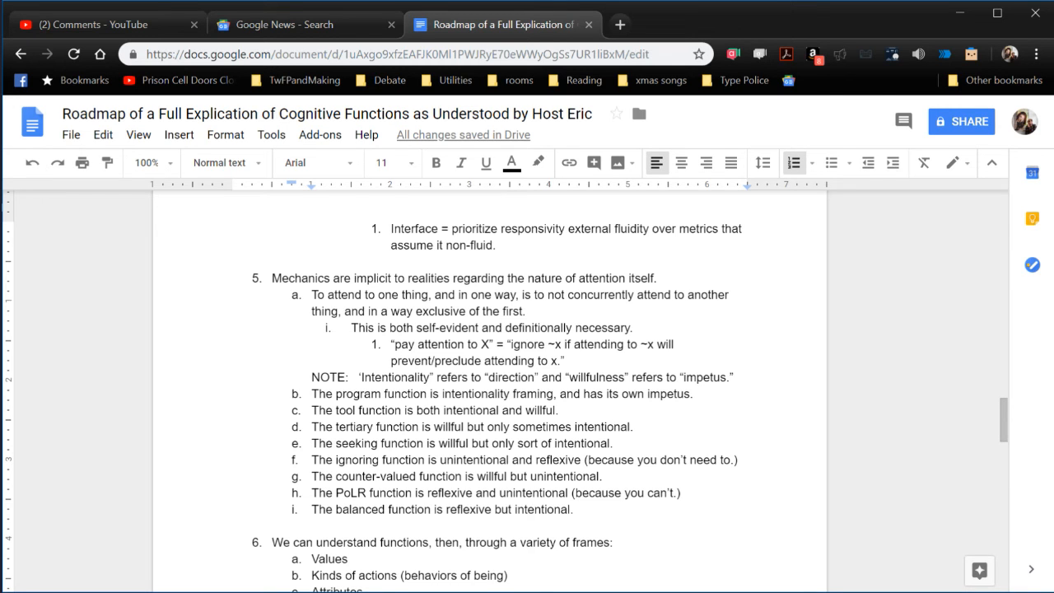
scroll(526, 370, "down", 1)
scroll(527, 370, "down", 1)
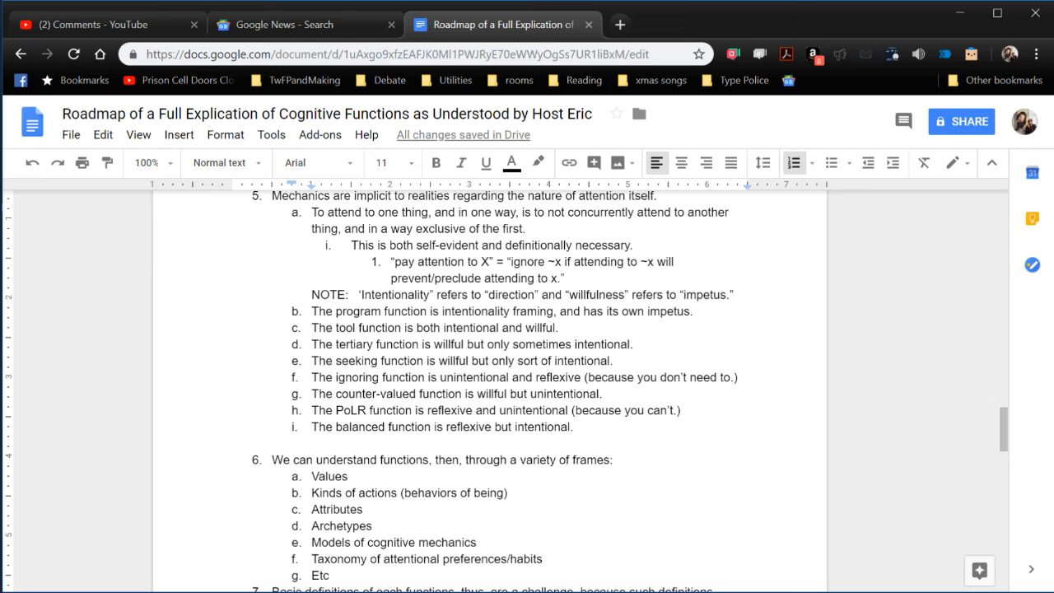
scroll(526, 370, "down", 3)
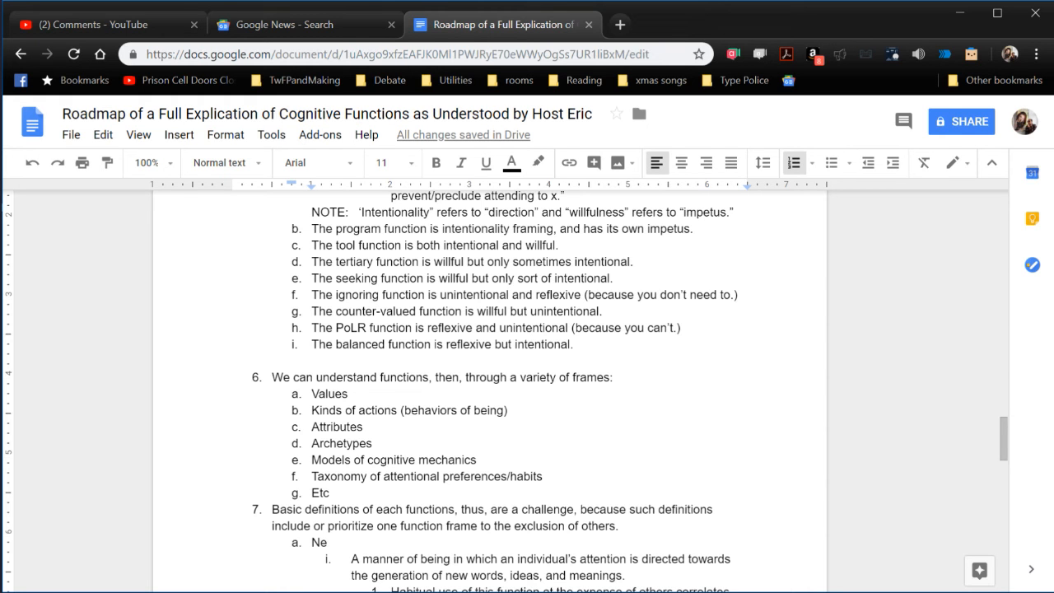
scroll(527, 371, "down", 4)
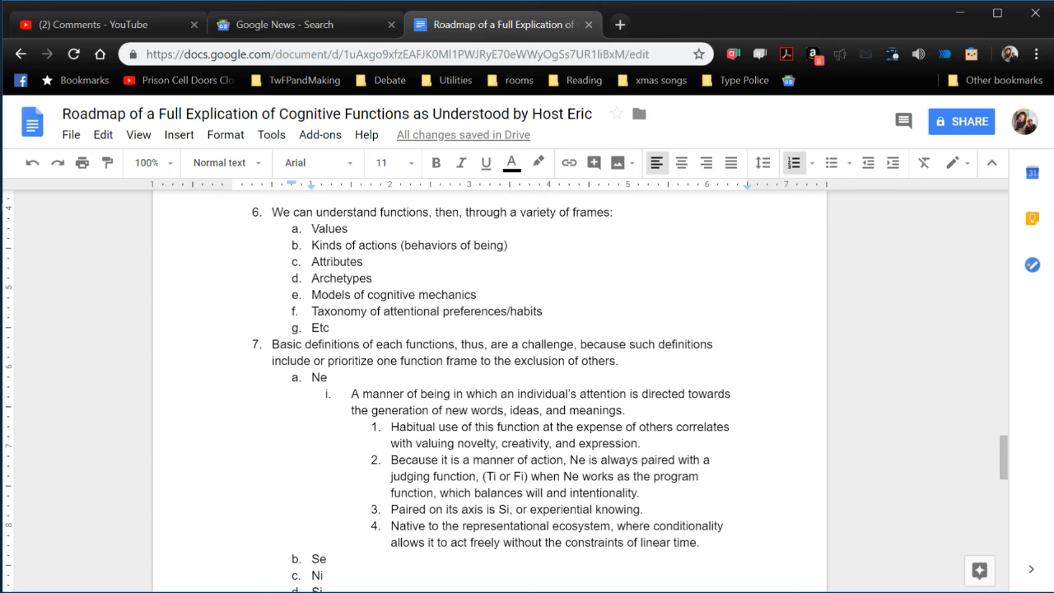
scroll(527, 370, "down", 4)
scroll(527, 371, "up", 10)
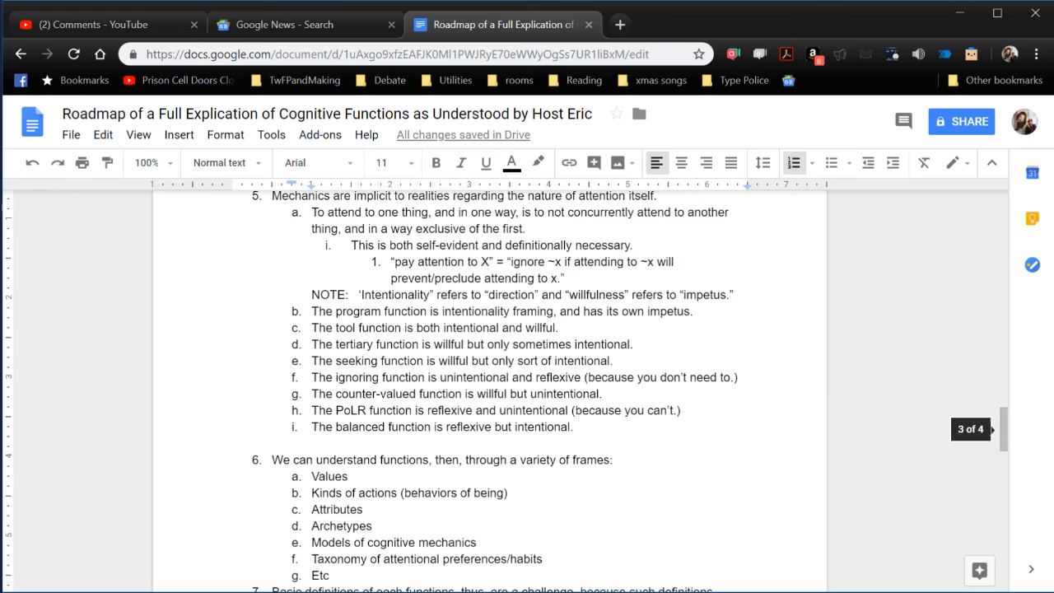
scroll(527, 370, "down", 5)
scroll(527, 370, "up", 3)
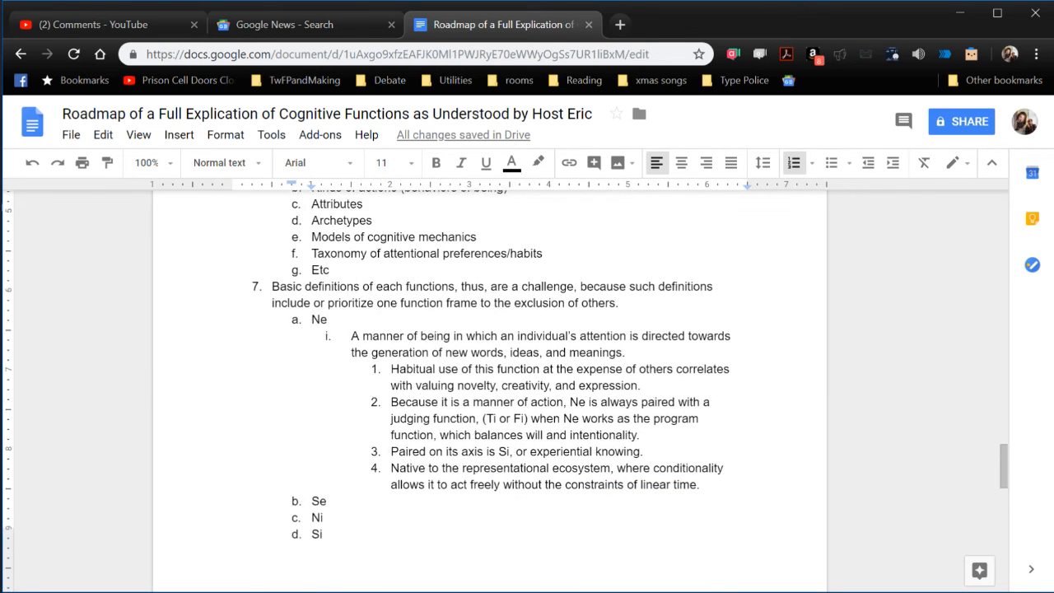
scroll(526, 370, "up", 2)
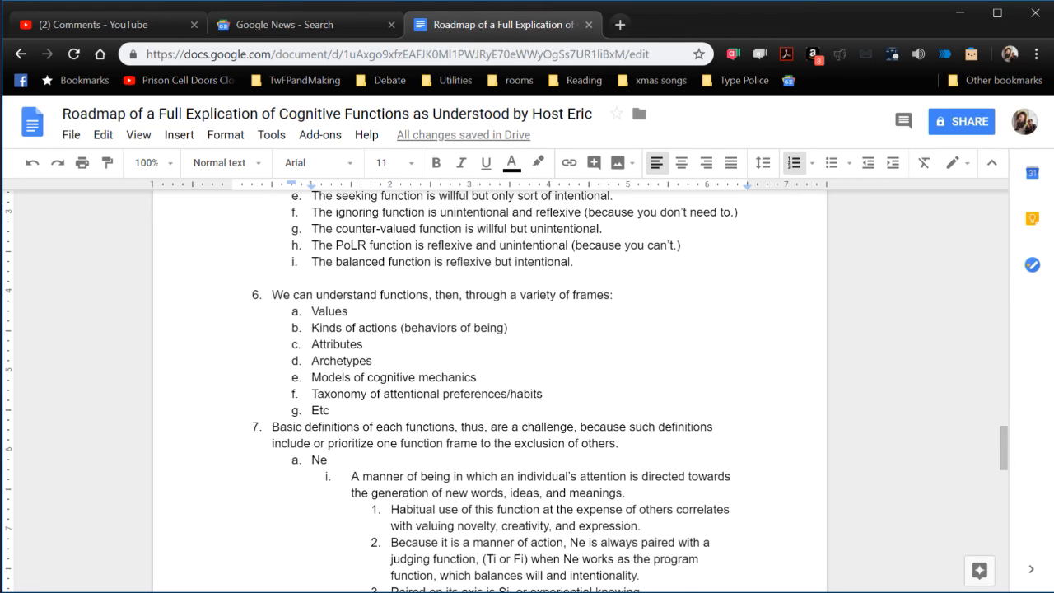
scroll(527, 371, "down", 1)
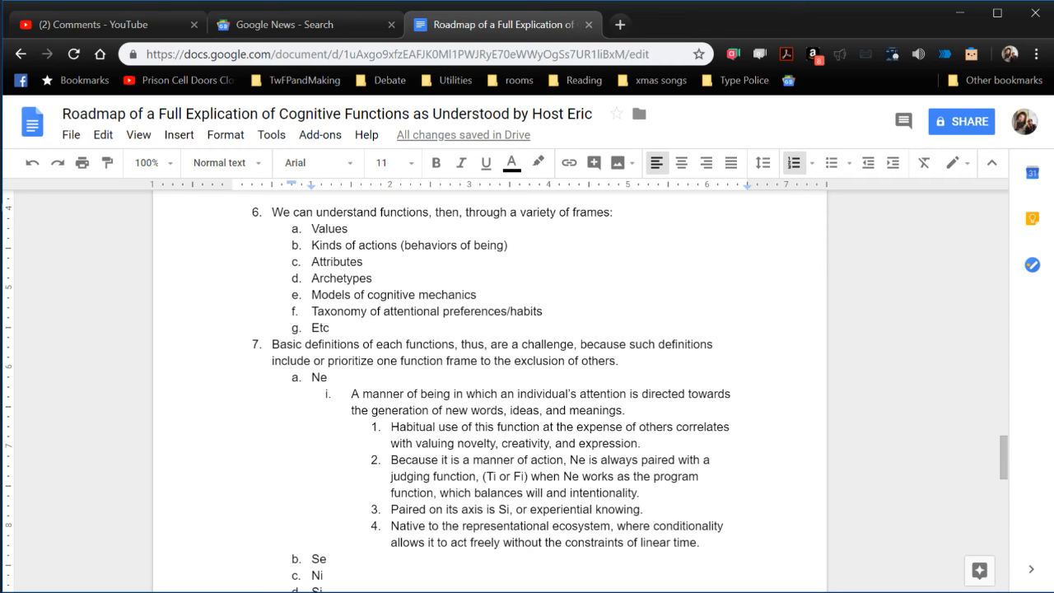
scroll(527, 371, "down", 1)
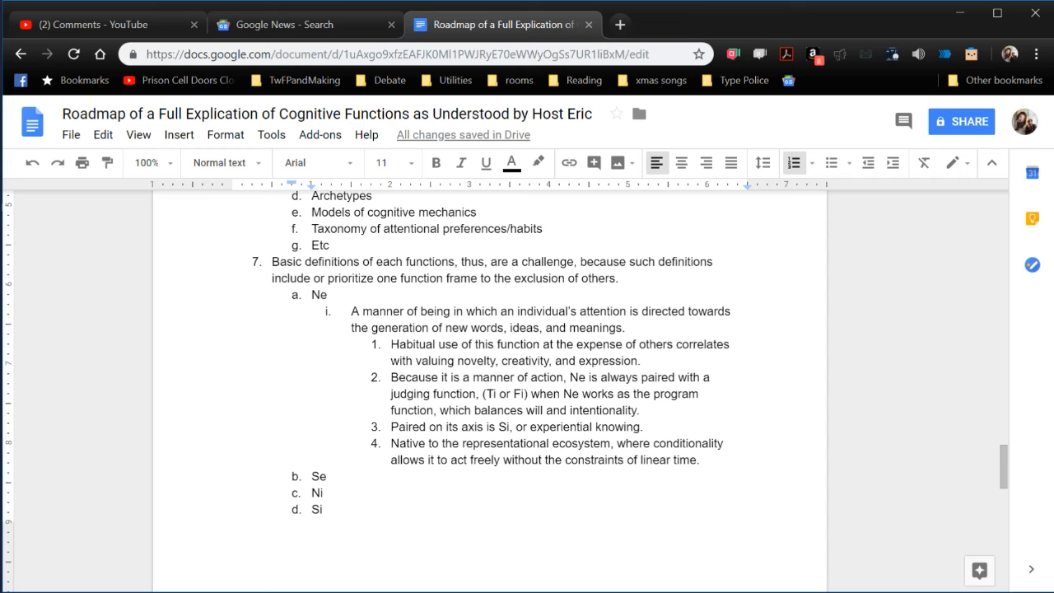
scroll(527, 370, "up", 5)
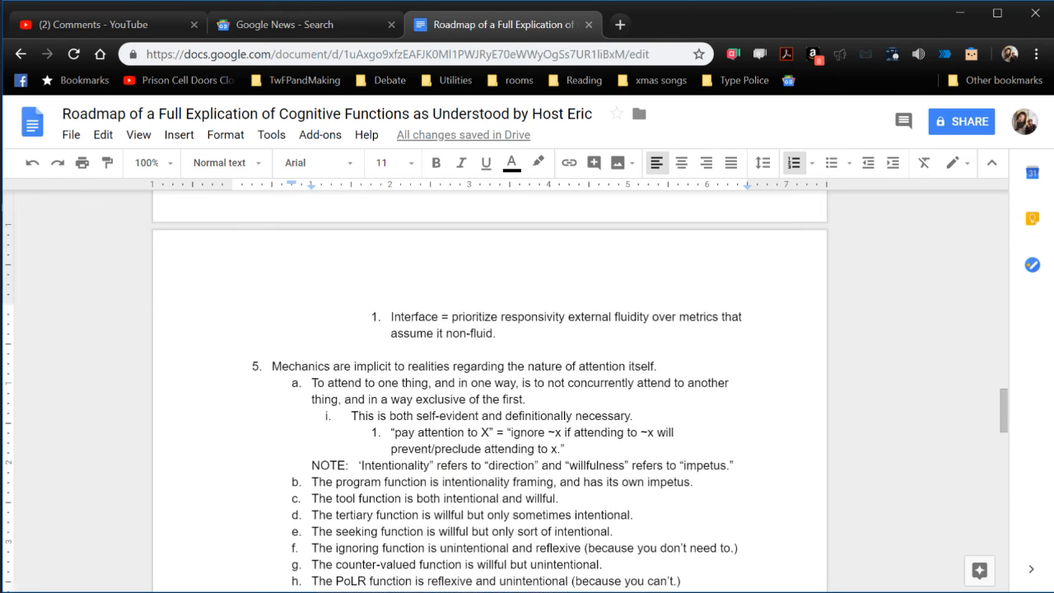
scroll(527, 371, "down", 3)
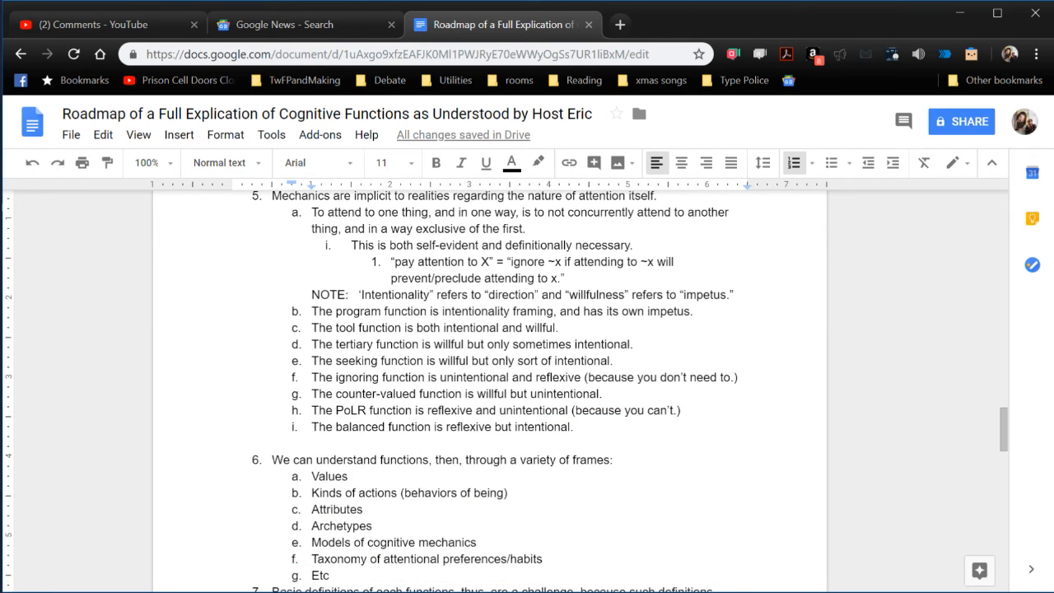
scroll(527, 371, "down", 3)
scroll(527, 371, "down", 10)
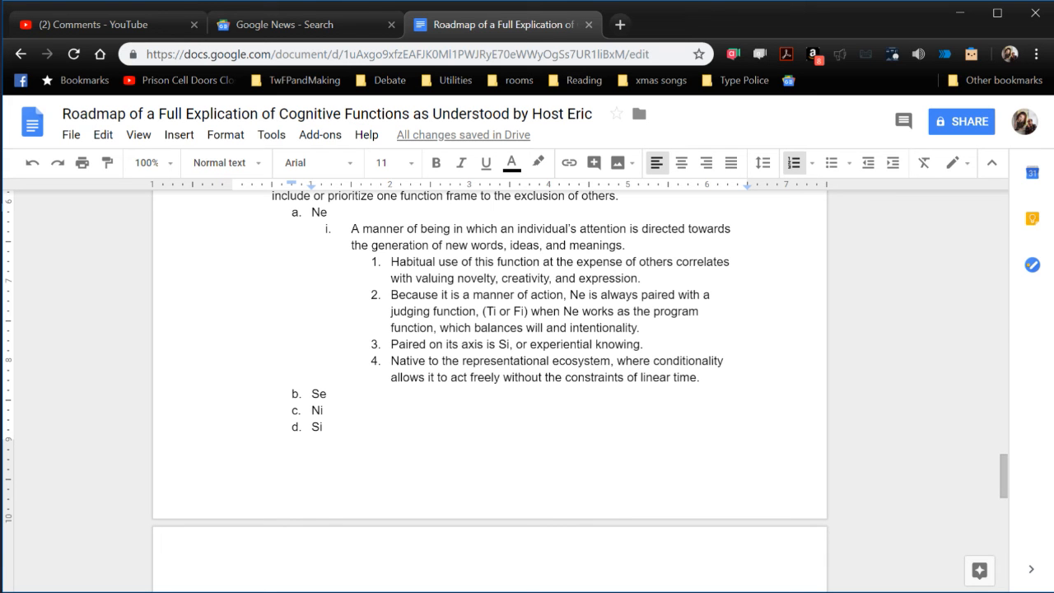
scroll(527, 371, "up", 10)
scroll(527, 371, "up", 10)
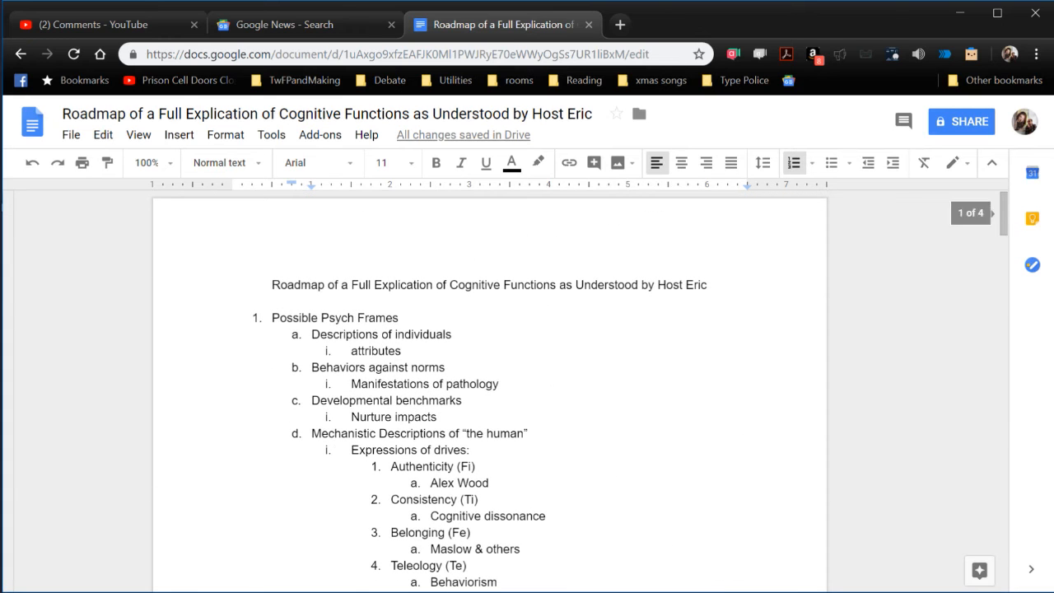
Switch to the Camera app so its preview overlays the right side of the outline
key("alt+Tab")
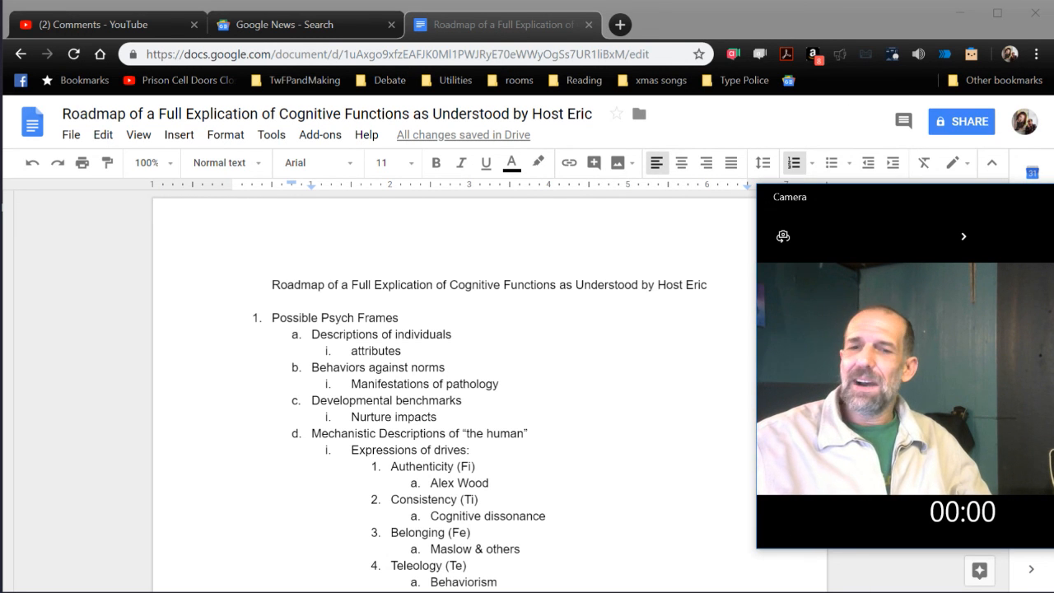
Bring the OBS Studio window with its running recording to the front
left_click(630, 578)
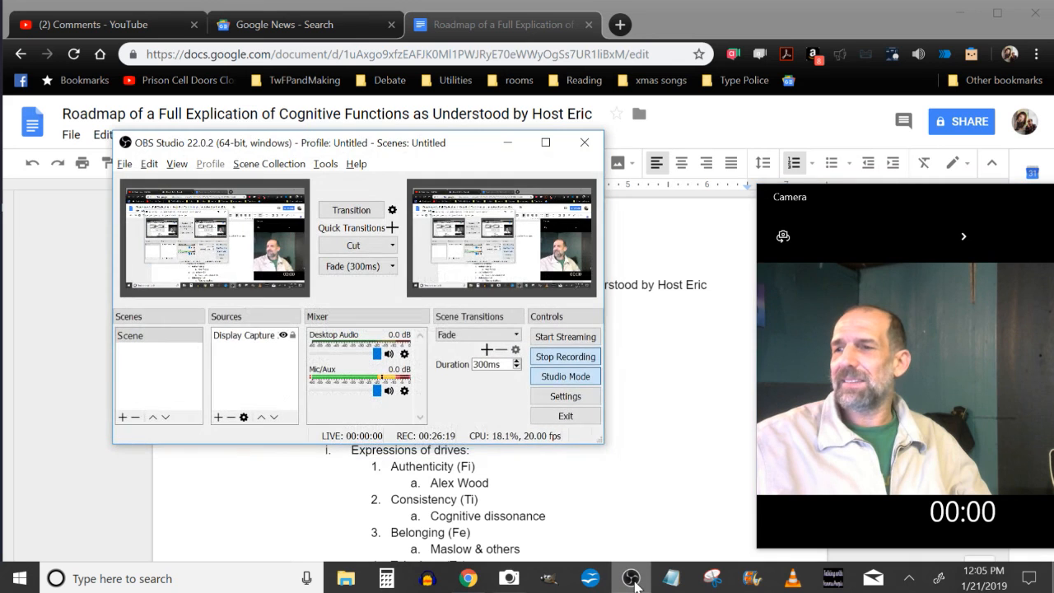